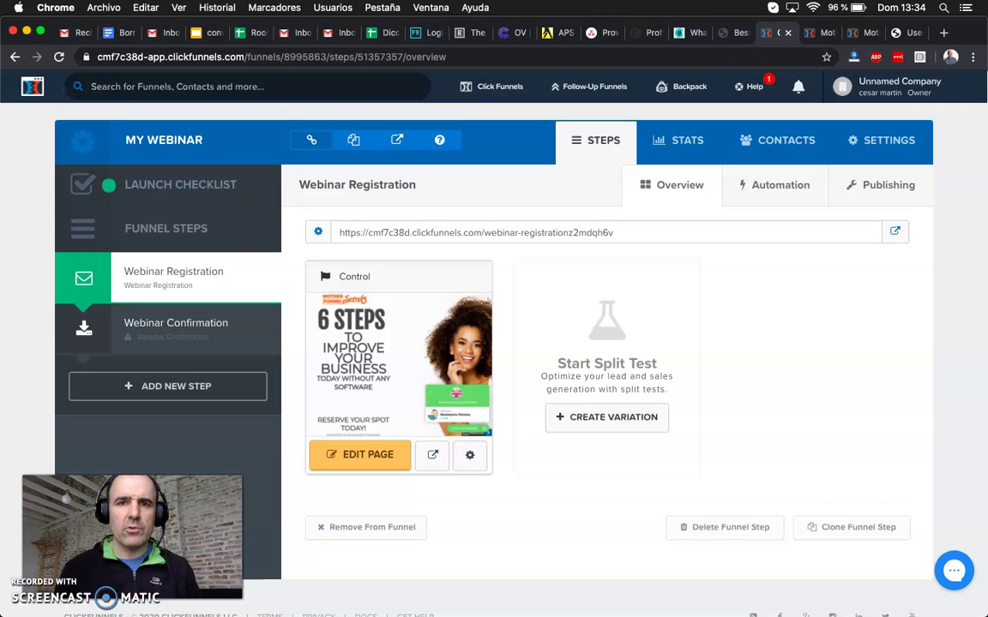
# Open the Control variant of the Webinar Registration step in the page editor.
pyautogui.moveTo(494, 614)
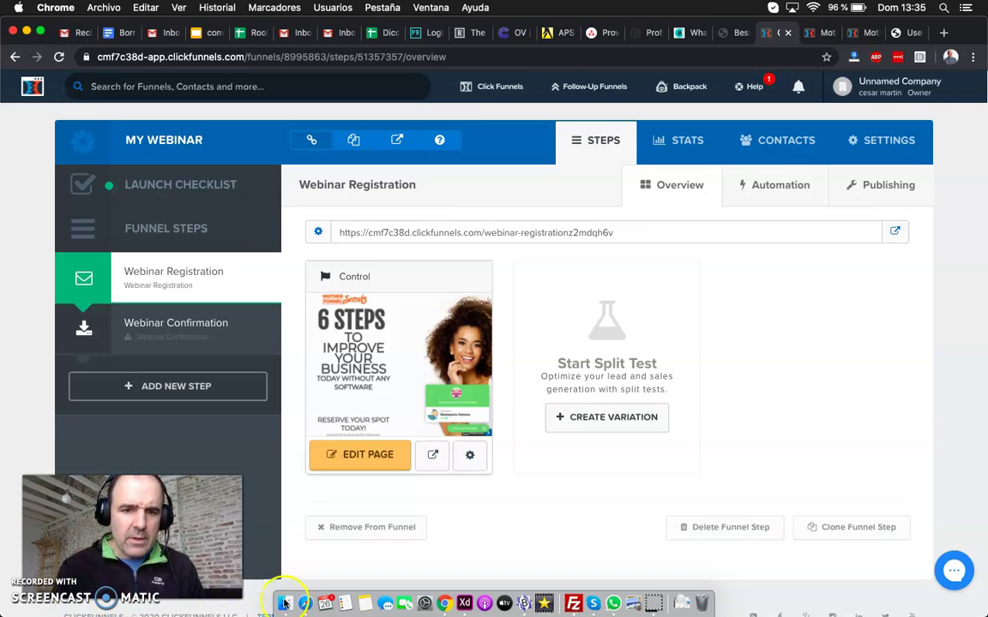
pyautogui.click(368, 456)
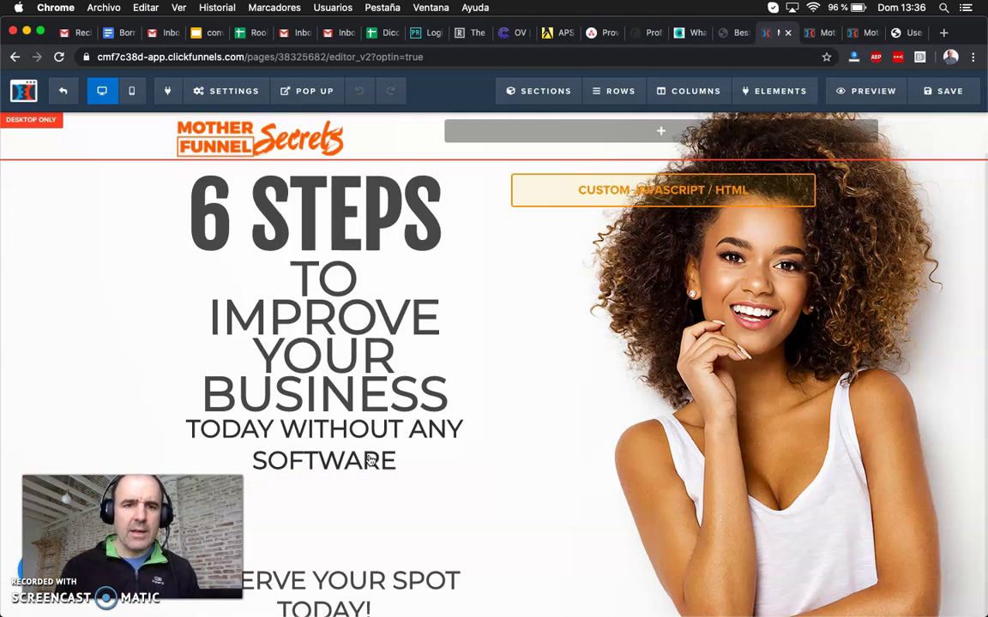
# Change the headline's 6 to 7 and the subheading's TODAY to TOMORROW.
pyautogui.click(275, 222)
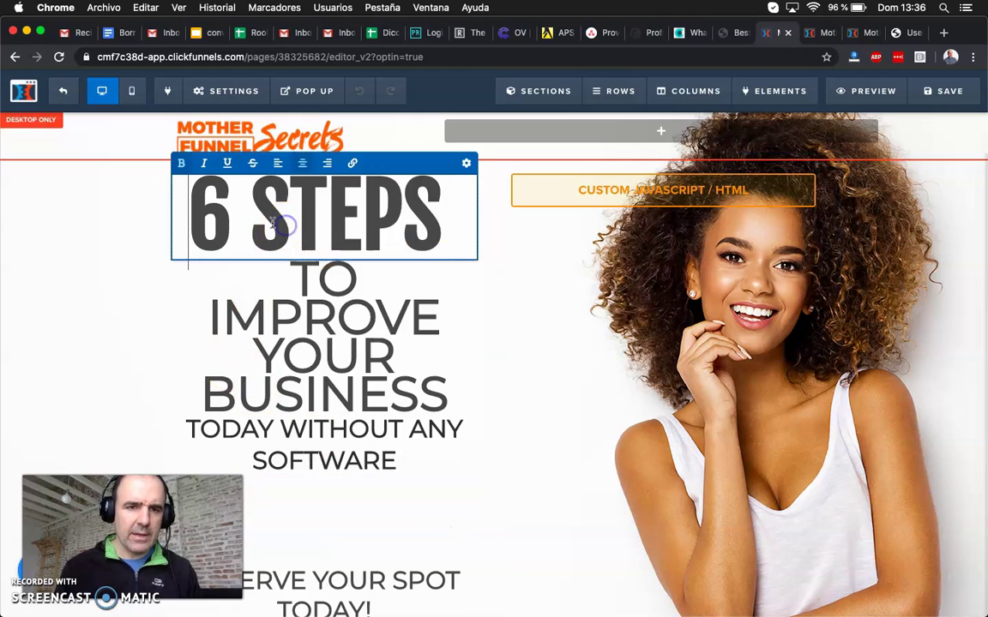
pyautogui.doubleClick(207, 214)
pyautogui.write('7')
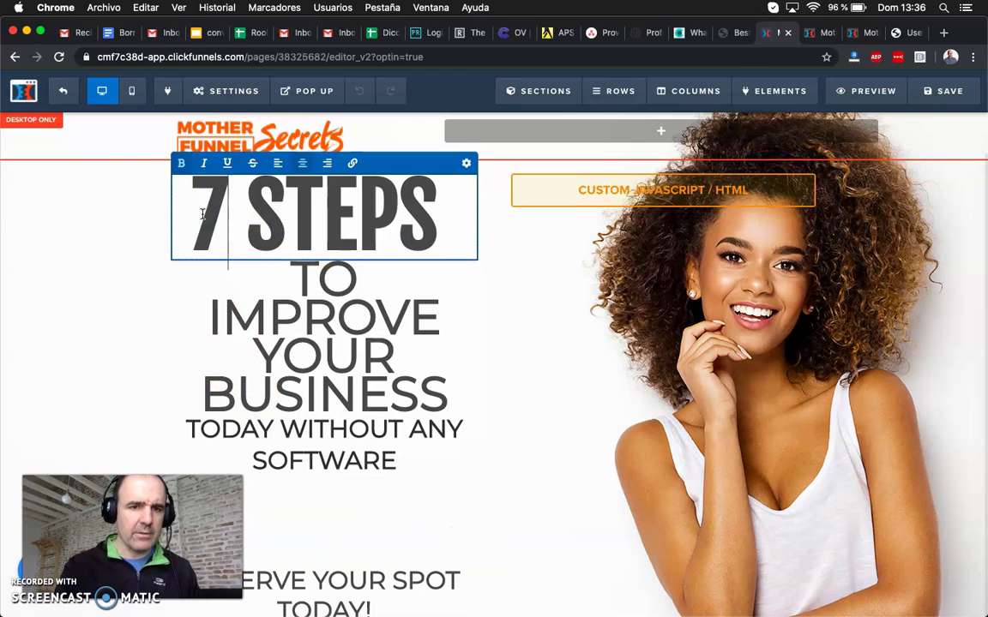
pyautogui.click(282, 324)
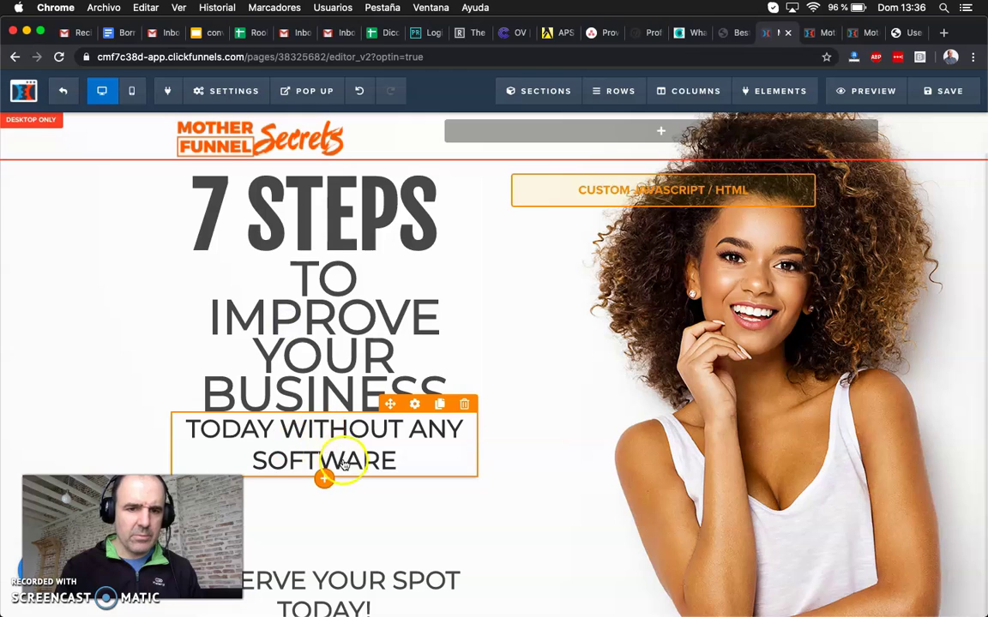
pyautogui.doubleClick(254, 427)
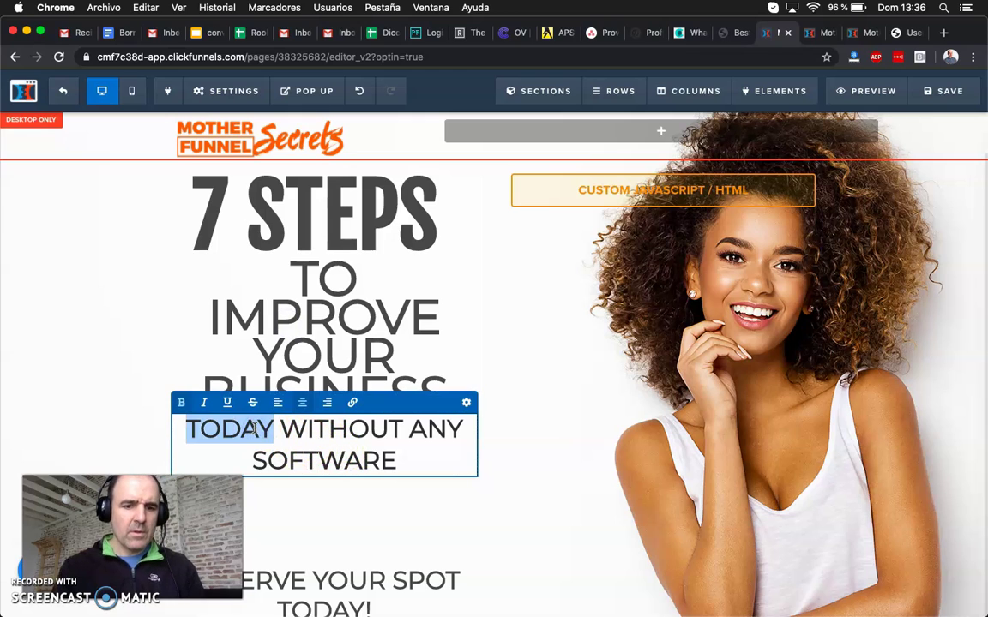
pyautogui.write('TOMORROW')
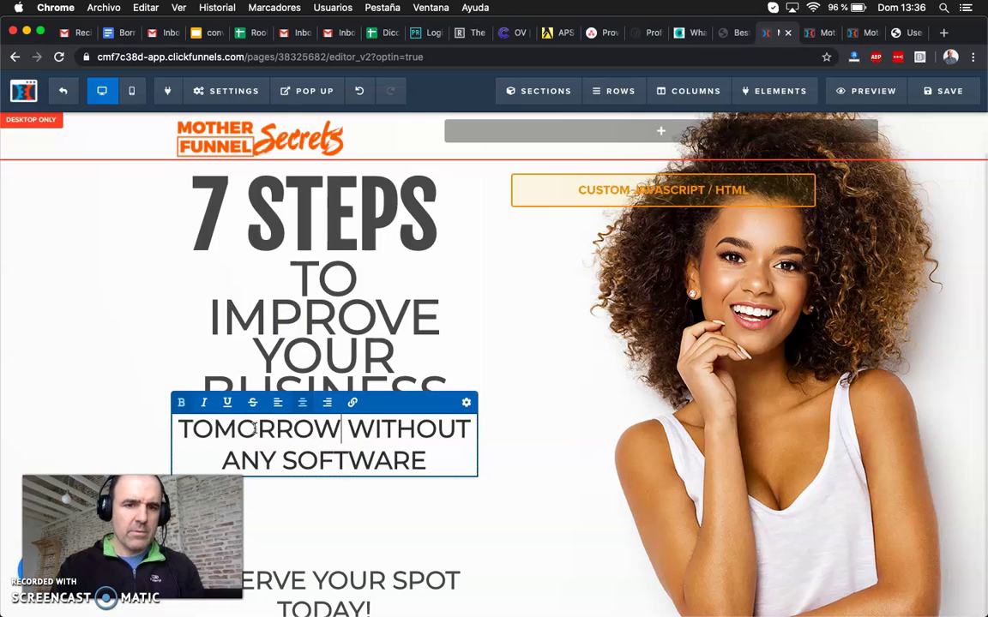
pyautogui.click(99, 339)
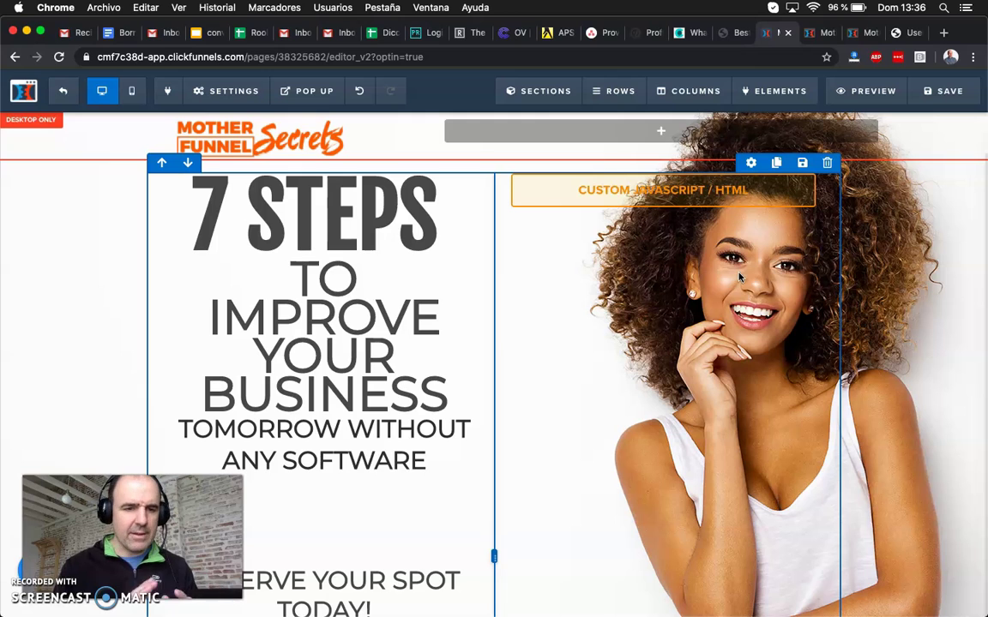
# Delete the email field, name field and Reserve My Seat button from the form.
pyautogui.scroll(-3, 458, 259)
pyautogui.scroll(-5, 414, 347)
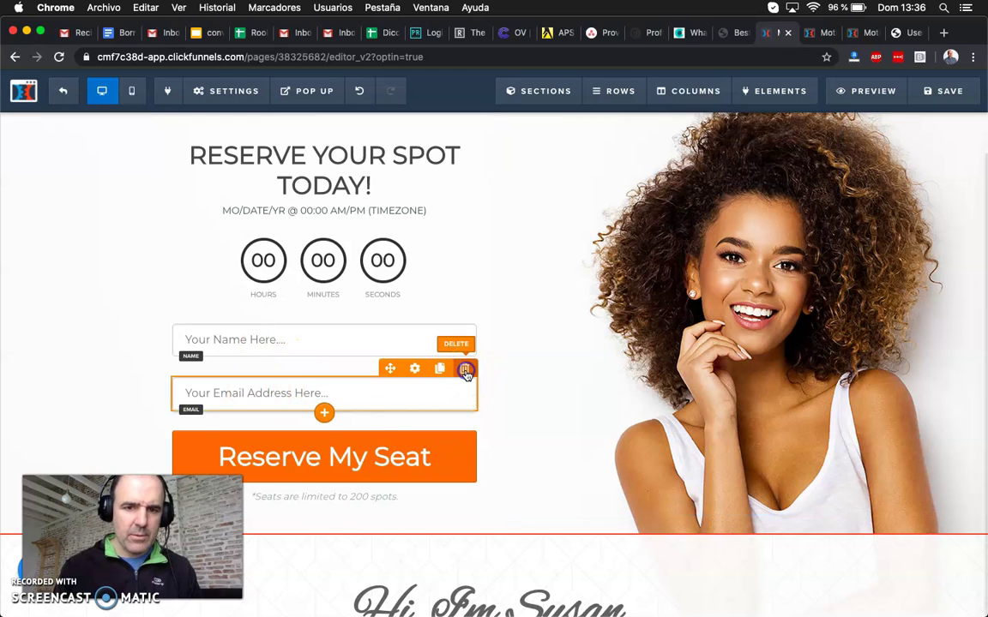
pyautogui.click(465, 370)
pyautogui.click(607, 138)
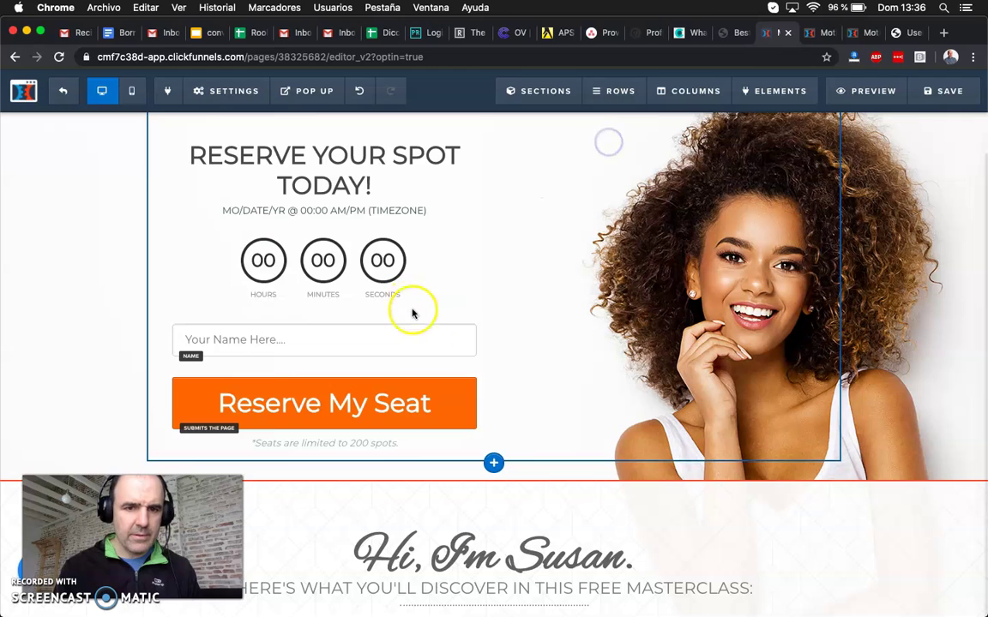
pyautogui.click(464, 315)
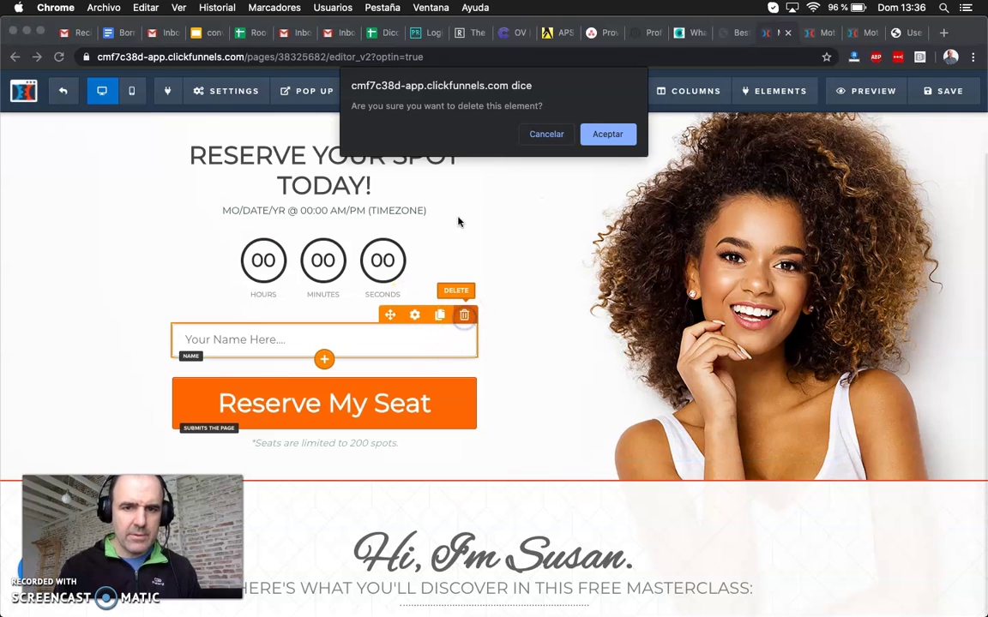
pyautogui.click(606, 134)
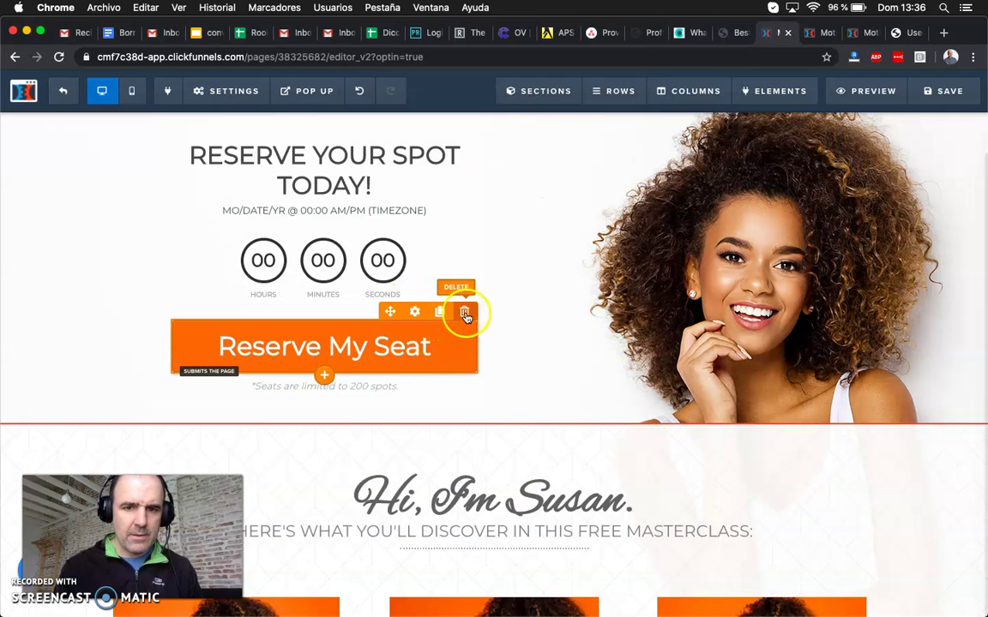
pyautogui.click(465, 314)
pyautogui.click(606, 135)
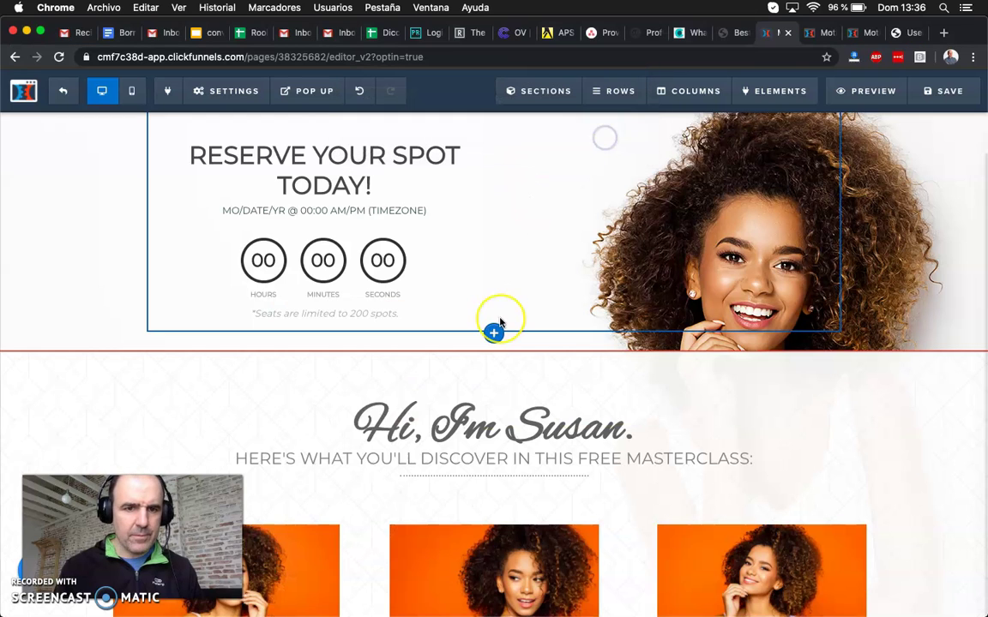
pyautogui.scroll(10, 500, 323)
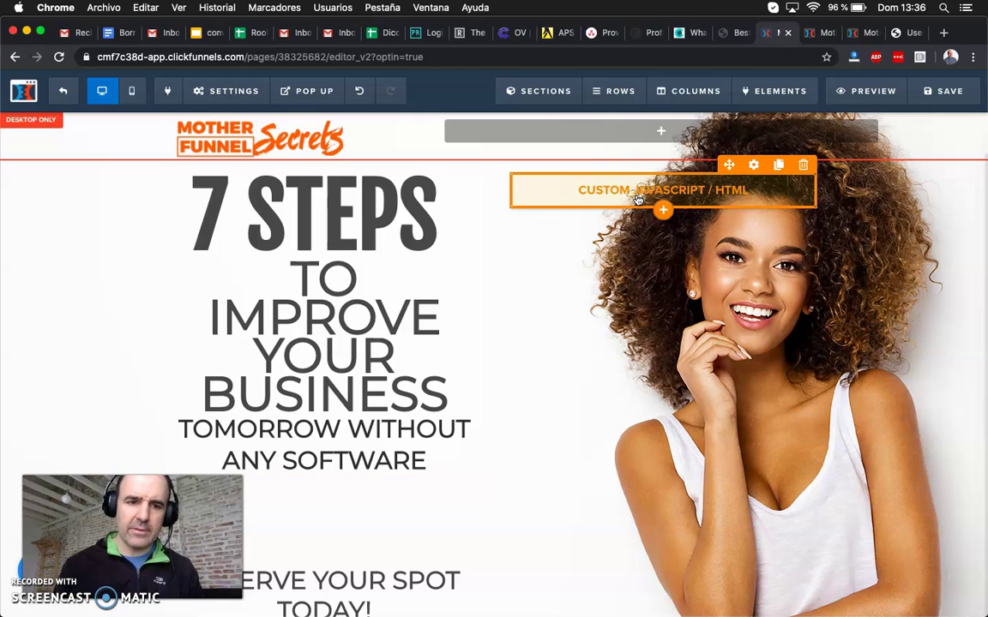
# Add a Custom JS/HTML element to the top right column of the page.
pyautogui.moveTo(778, 101)
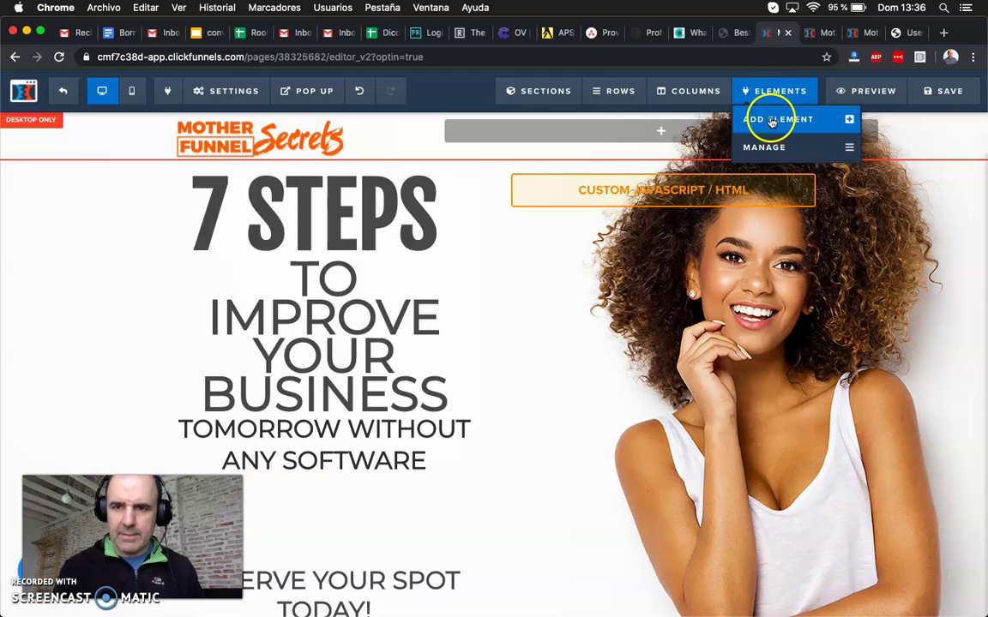
pyautogui.click(775, 120)
pyautogui.scroll(-3, 806, 343)
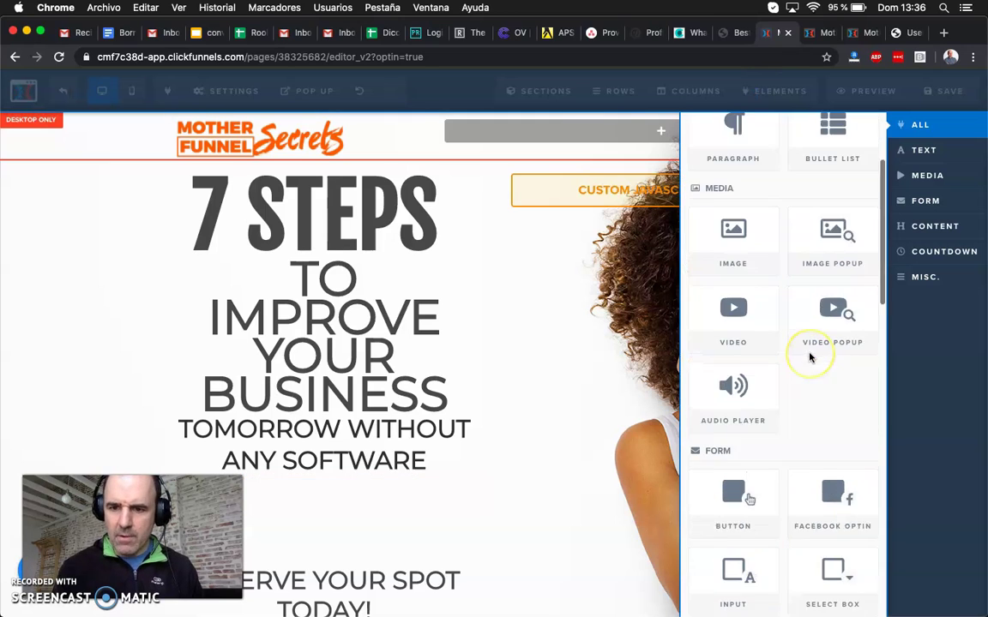
pyautogui.scroll(-10, 809, 357)
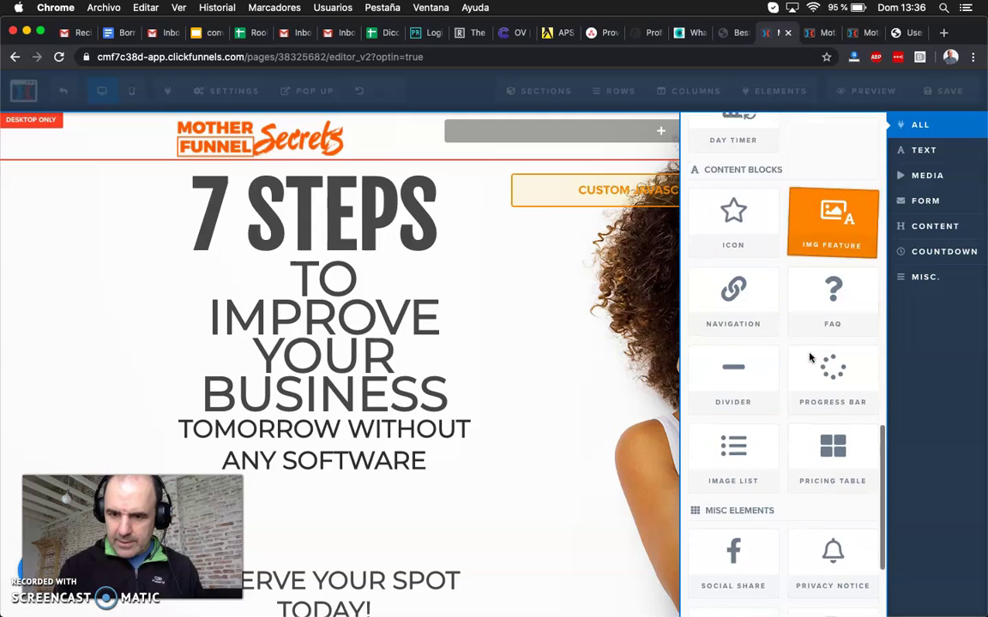
pyautogui.scroll(-5, 809, 357)
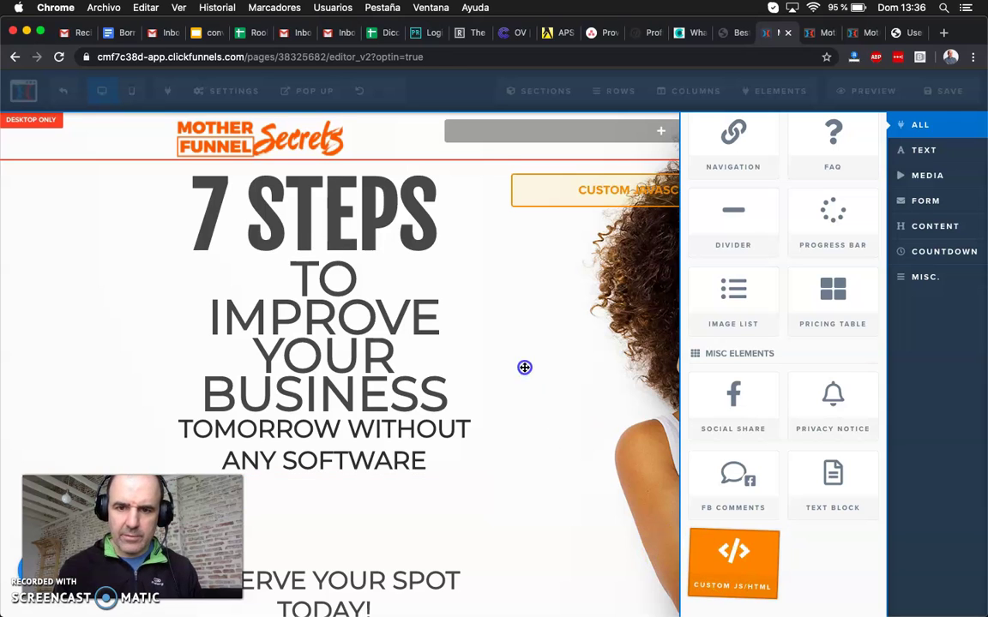
pyautogui.moveTo(524, 367); pyautogui.dragTo(544, 302)
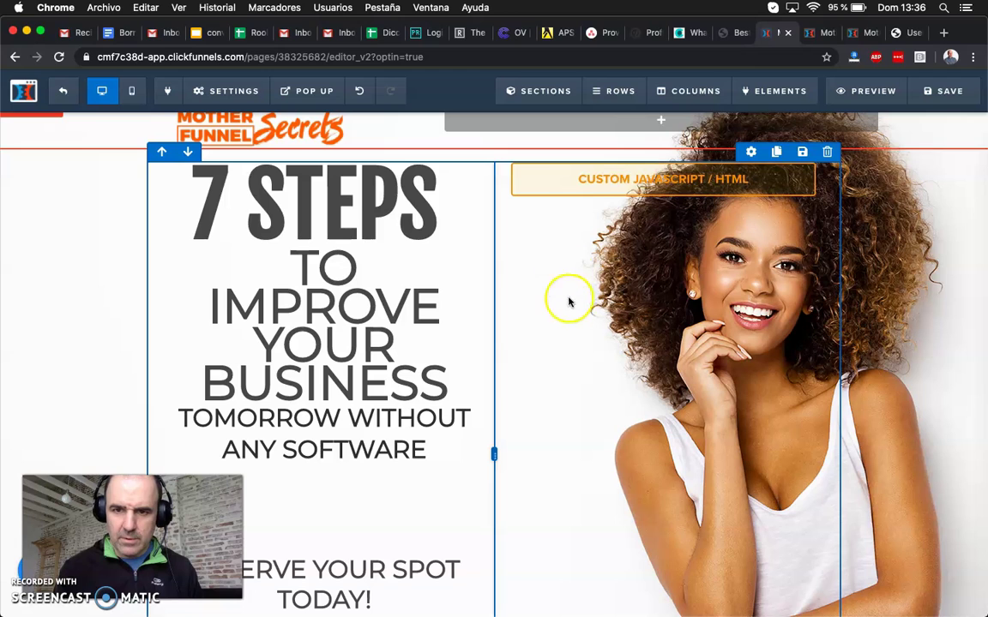
pyautogui.scroll(-4, 592, 312)
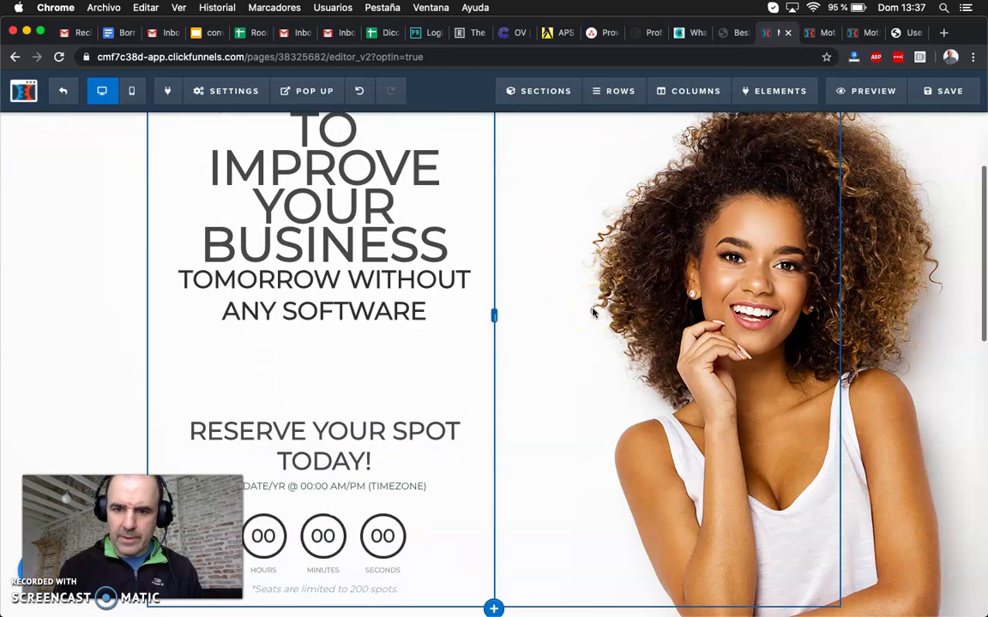
pyautogui.scroll(4, 592, 312)
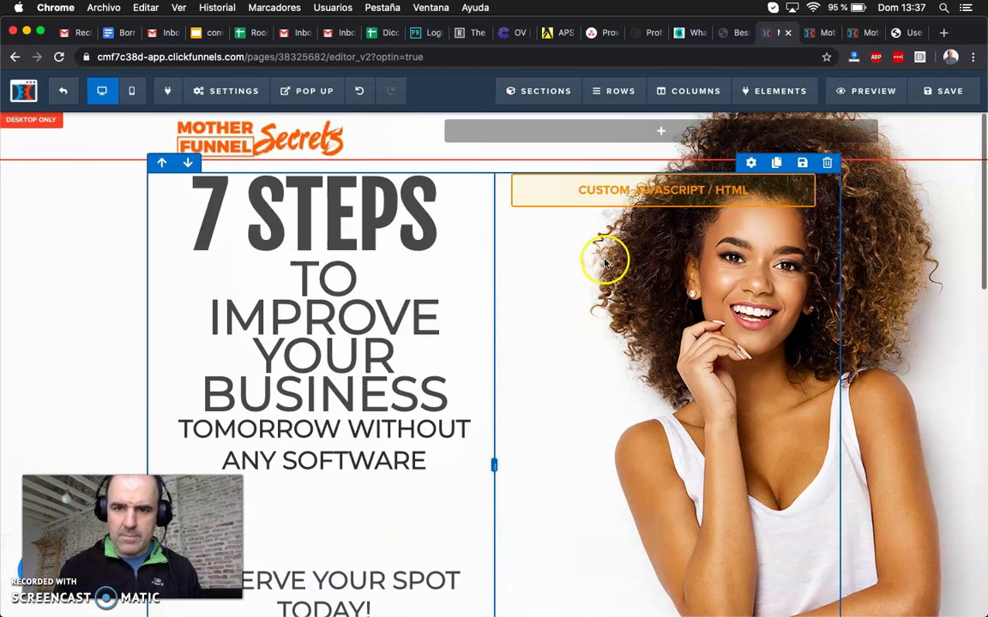
# Open the Custom JS/HTML element's code editor and select the whole ToChat widget script.
pyautogui.click(623, 197)
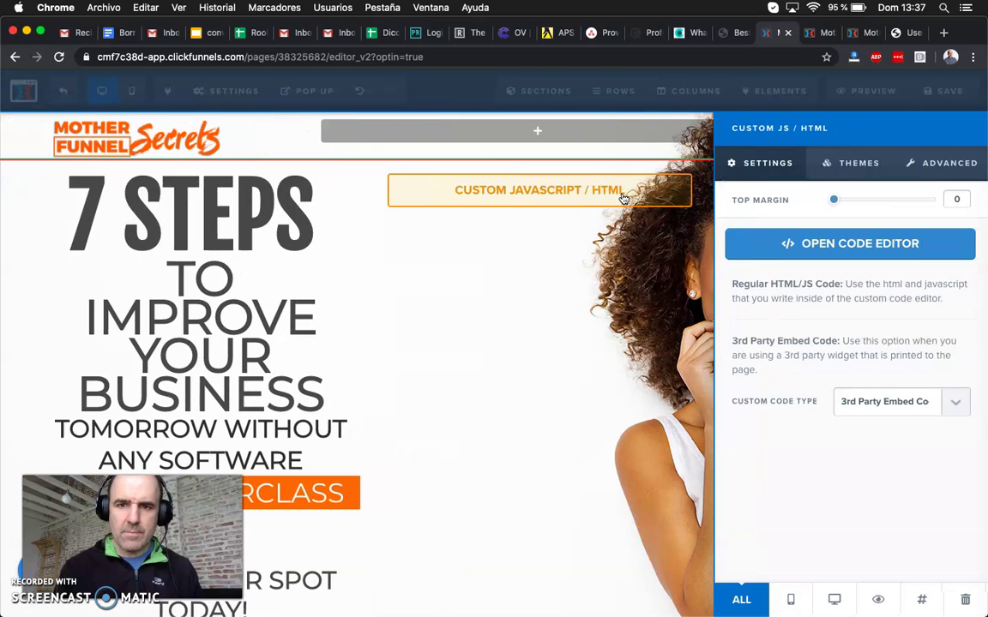
pyautogui.click(840, 246)
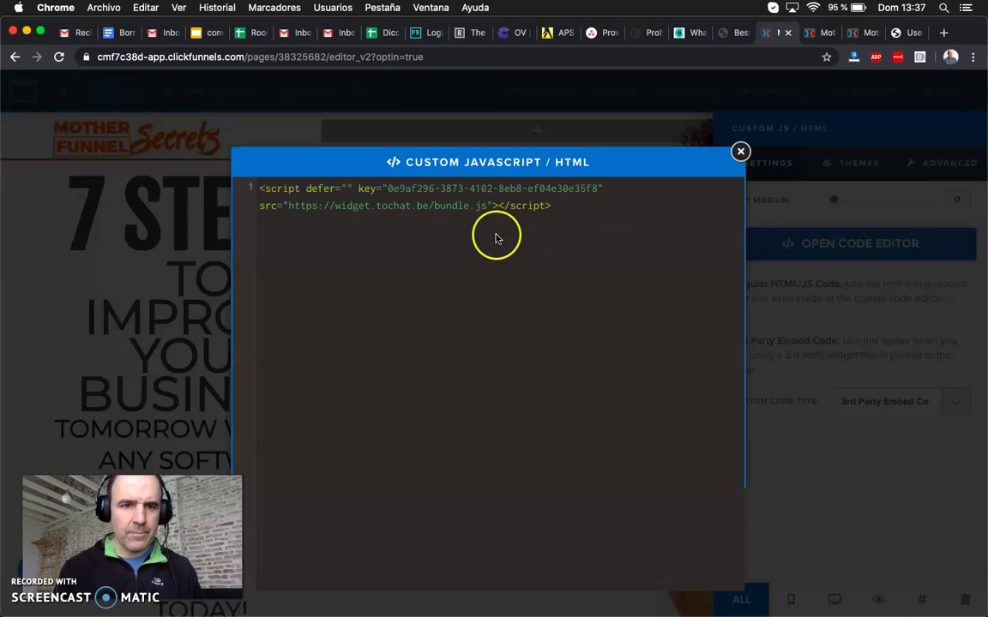
pyautogui.press('super+a')
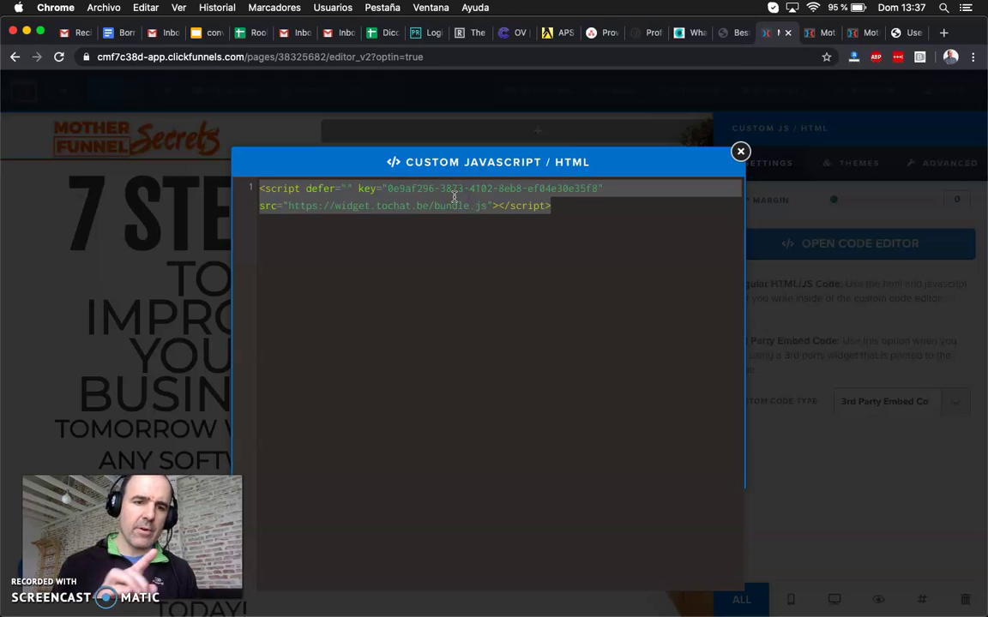
pyautogui.click(688, 33)
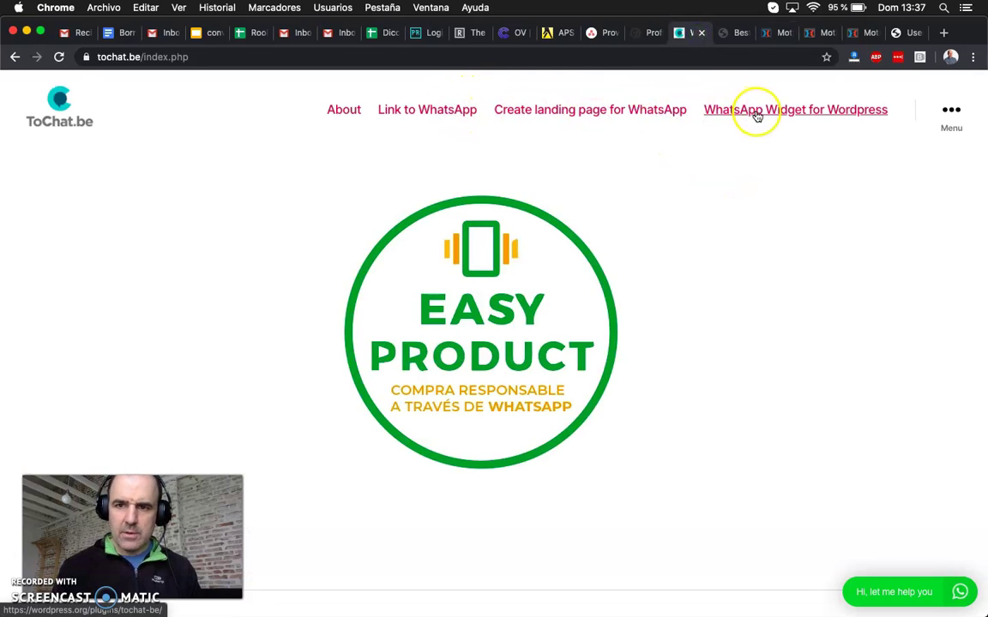
# Load the services.tochat.be dashboard and show the list of my widgets.
pyautogui.click(435, 57)
pyautogui.write('s')
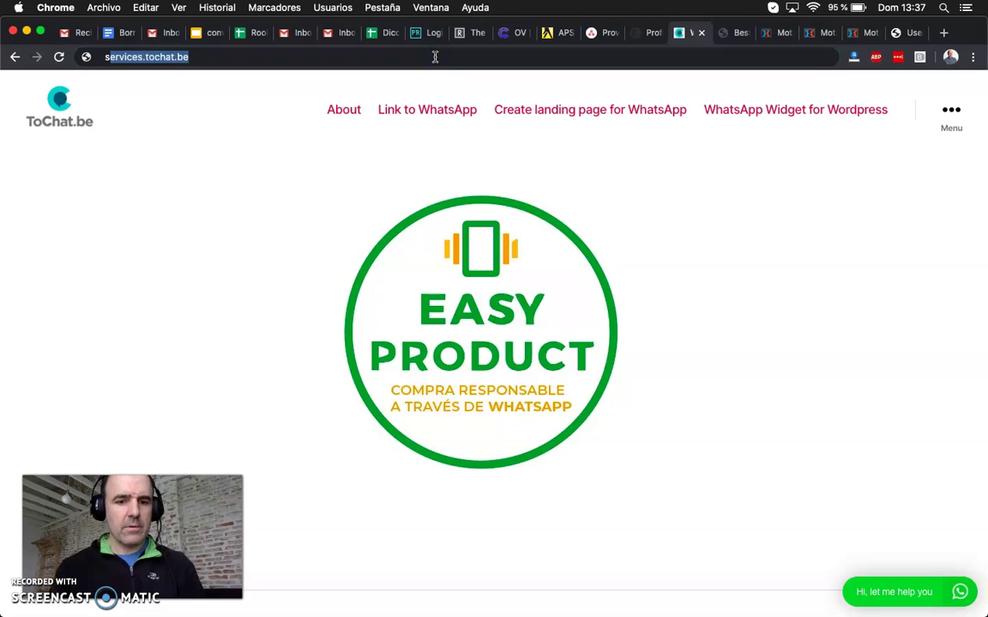
pyautogui.write('ervi')
pyautogui.press('Return')
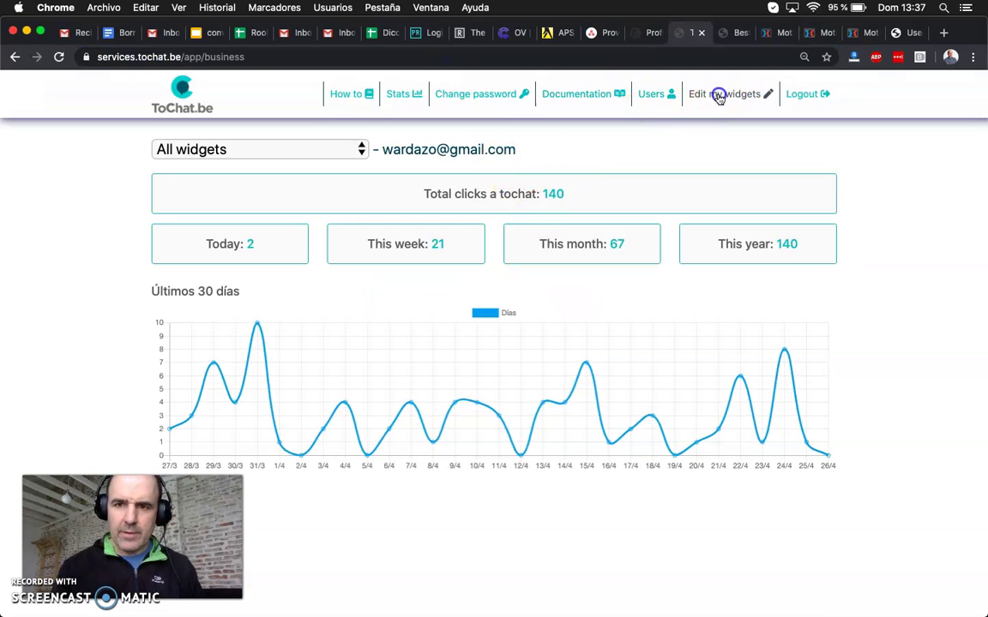
pyautogui.click(719, 94)
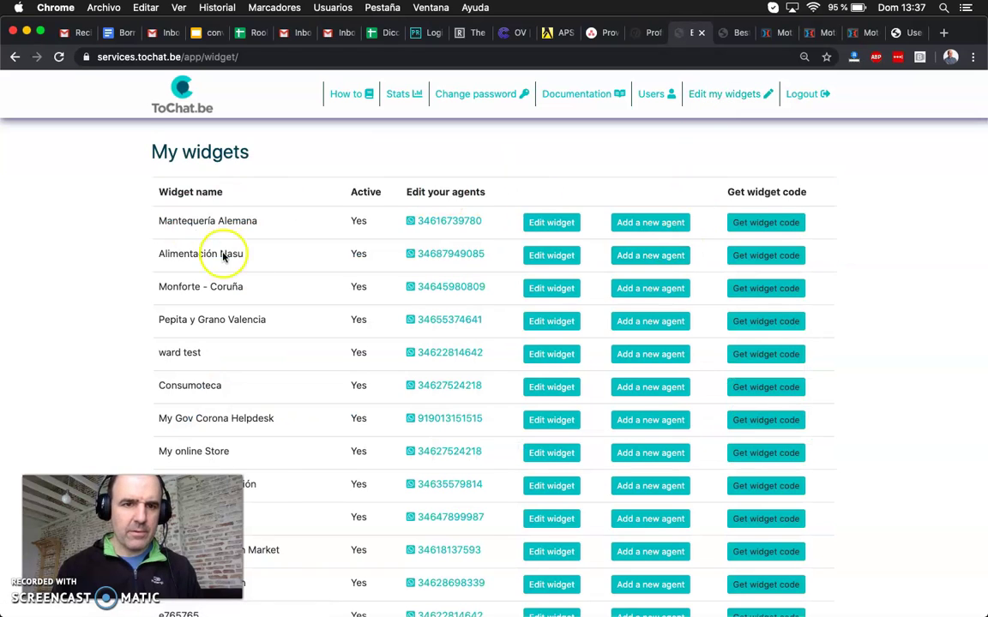
pyautogui.scroll(-5, 435, 249)
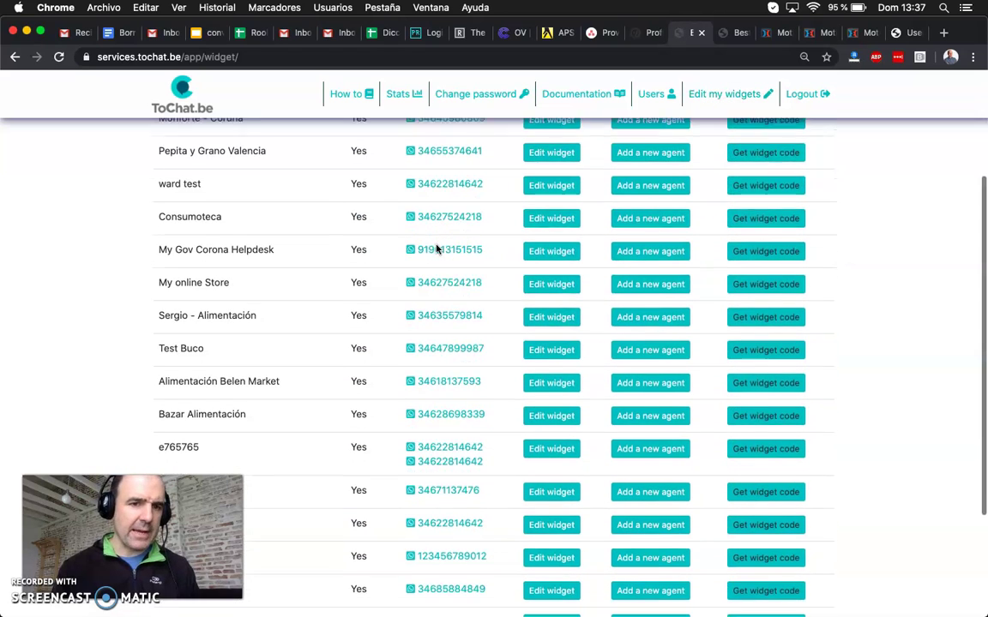
pyautogui.scroll(5, 436, 249)
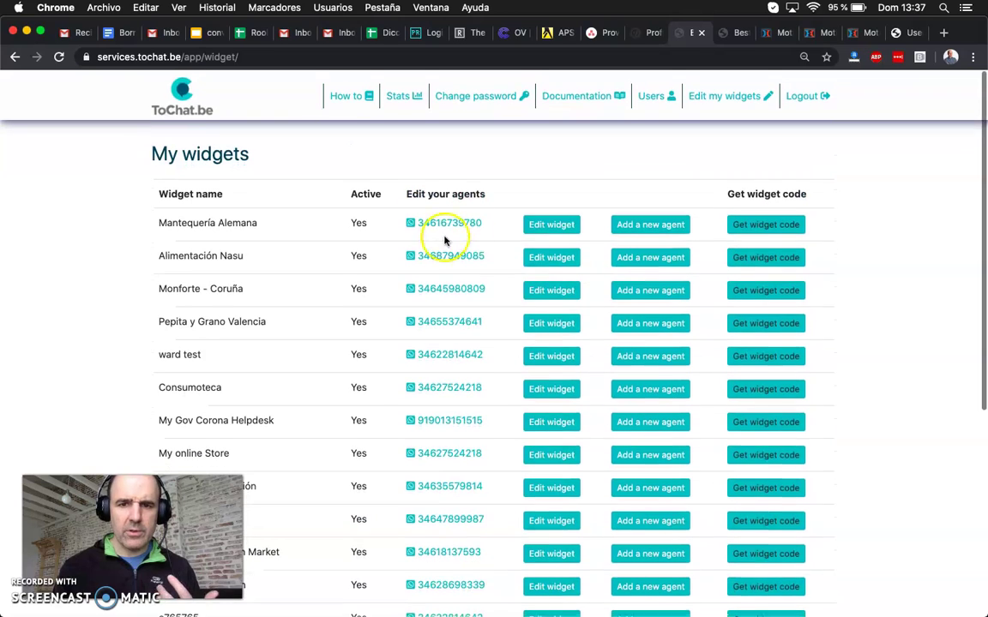
# Review the Mantequería Alemana widget's colour and button message, then return to the widgets list.
pyautogui.click(551, 222)
pyautogui.click(539, 238)
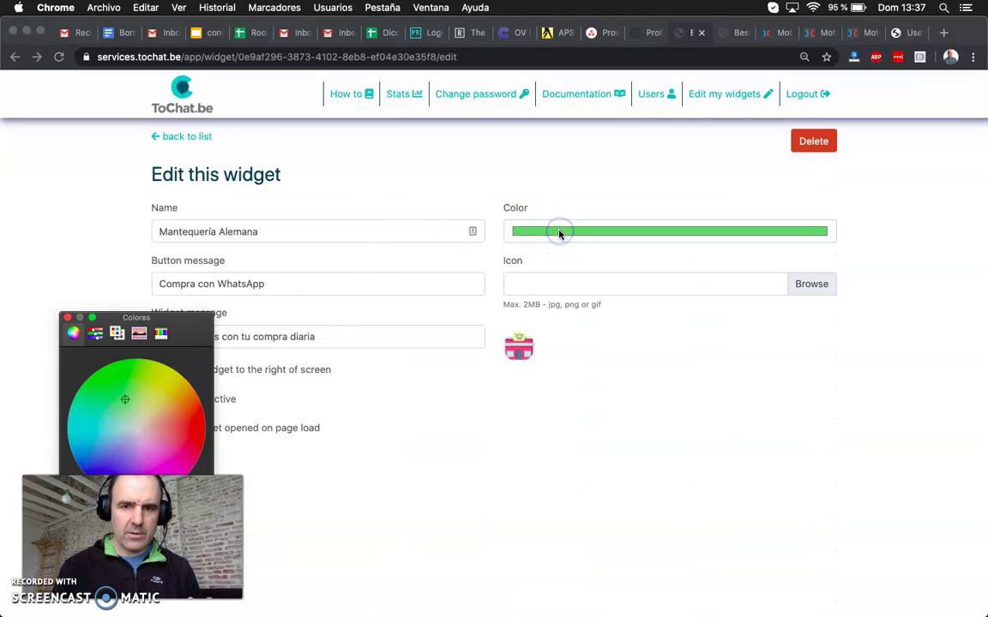
pyautogui.click(67, 319)
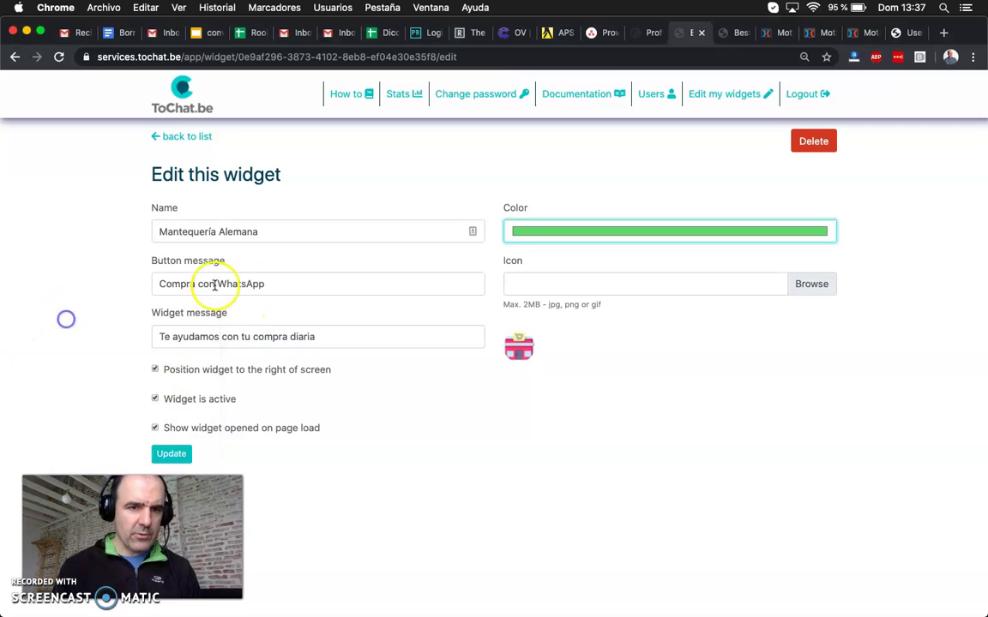
pyautogui.tripleClick(215, 285)
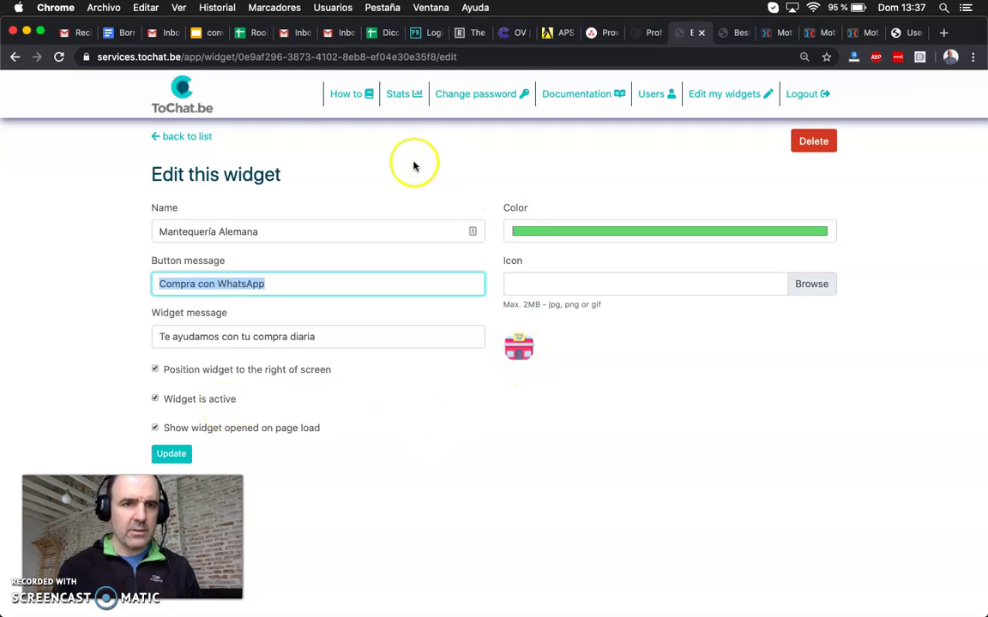
pyautogui.click(720, 91)
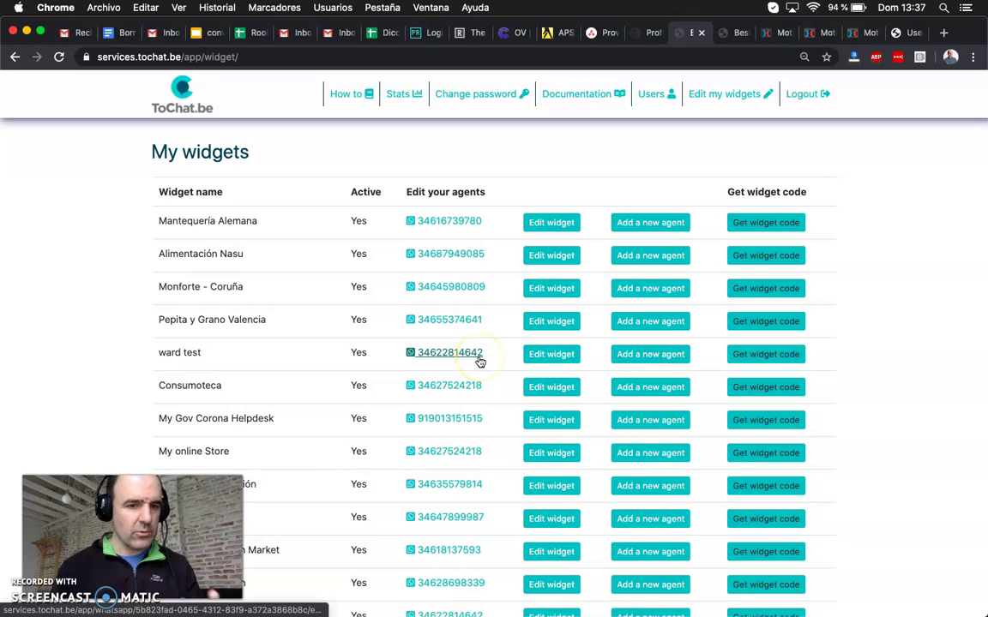
# Display and select the Mantequería Alemana widget's embed code, then close the dialog.
pyautogui.scroll(-5, 480, 361)
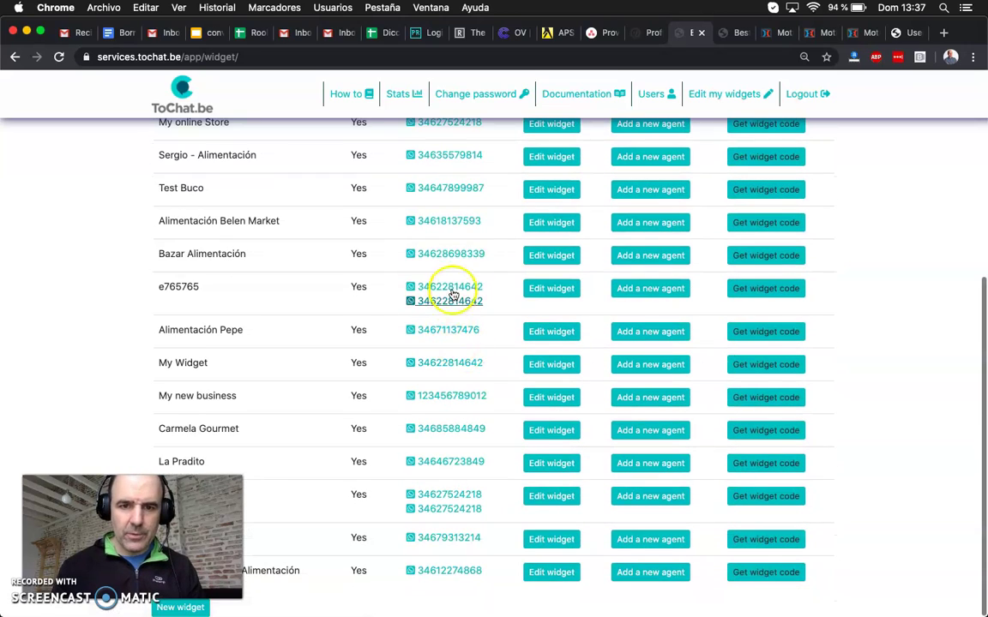
pyautogui.scroll(5, 757, 288)
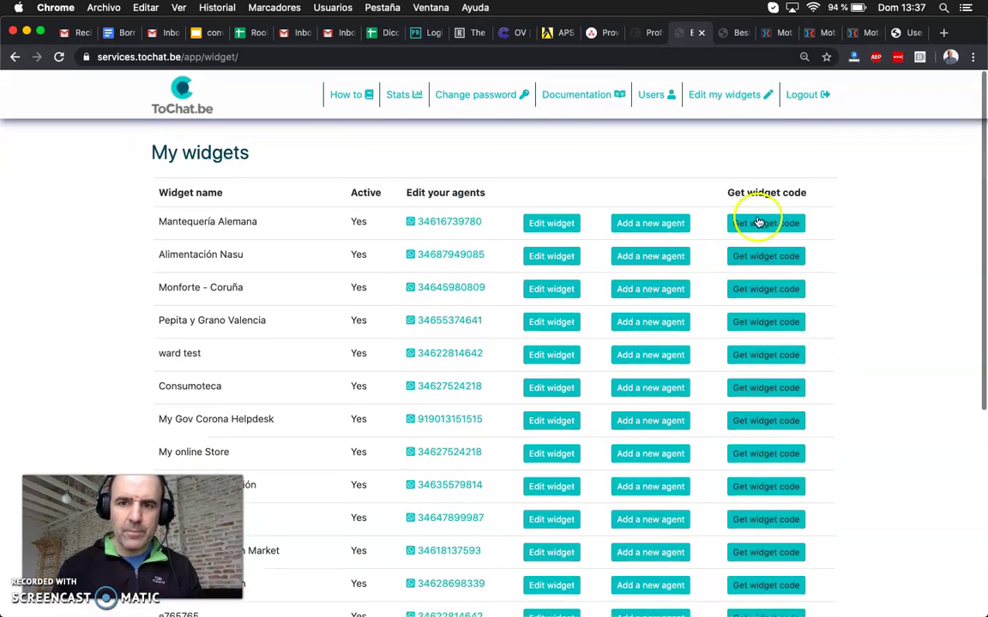
pyautogui.click(757, 222)
pyautogui.click(533, 161)
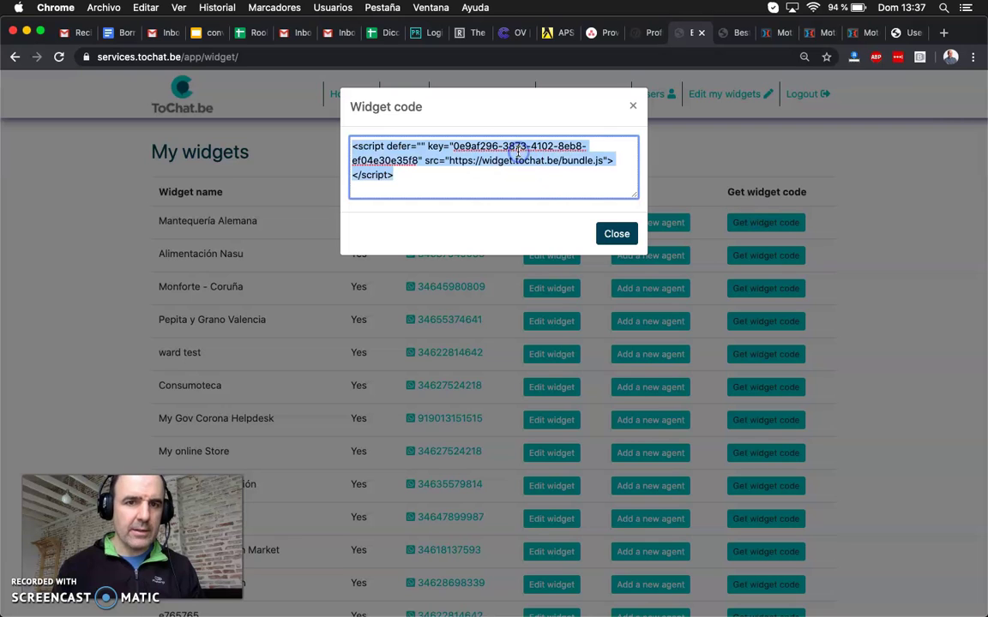
pyautogui.click(616, 237)
pyautogui.click(815, 33)
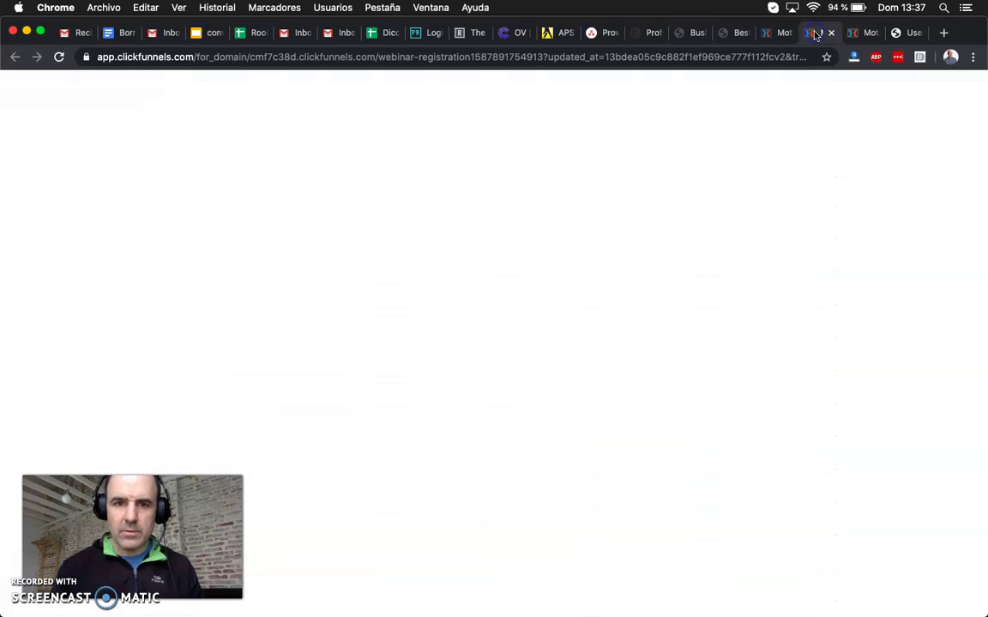
# Set the Custom JS/HTML element's code type to 3rd Party Embed Codes.
pyautogui.click(776, 34)
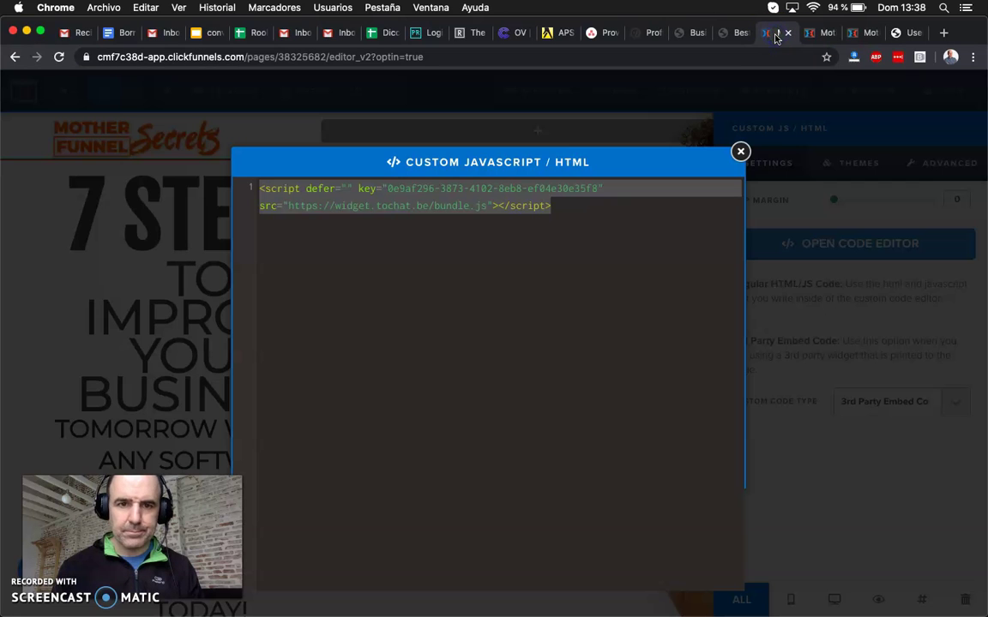
pyautogui.click(742, 160)
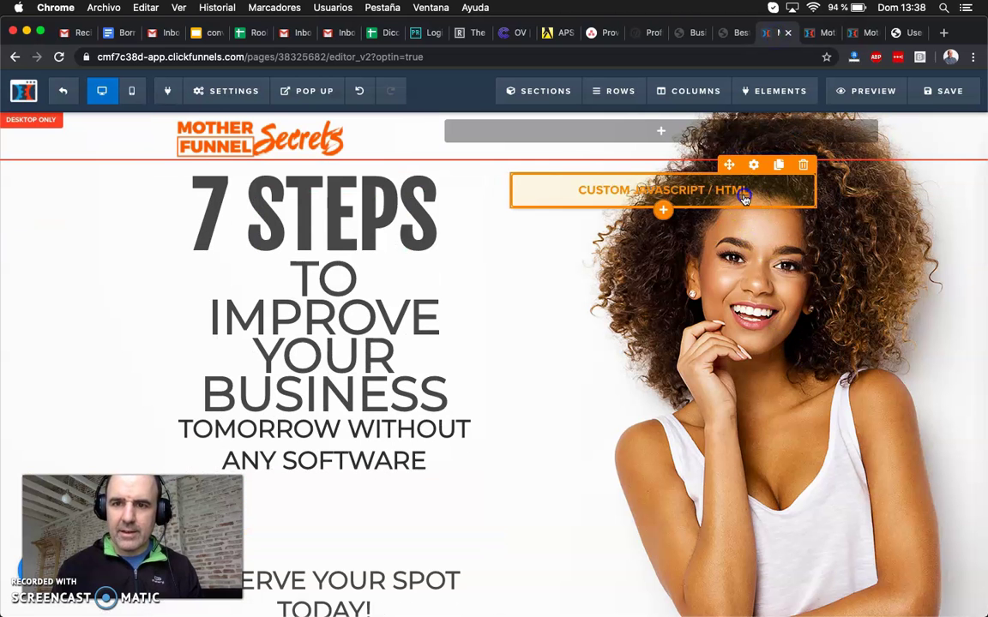
pyautogui.click(744, 199)
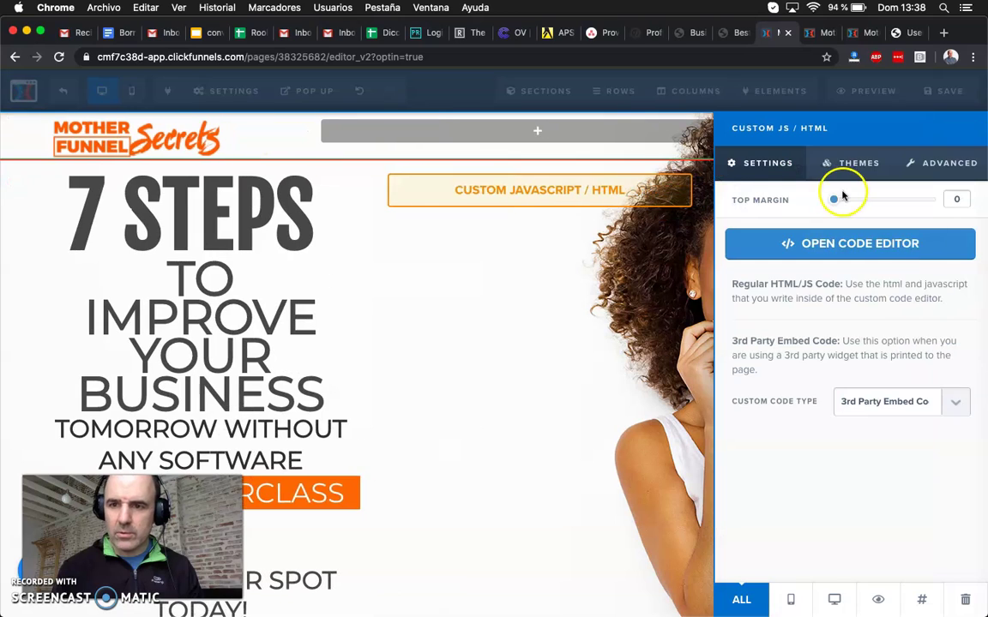
pyautogui.click(857, 406)
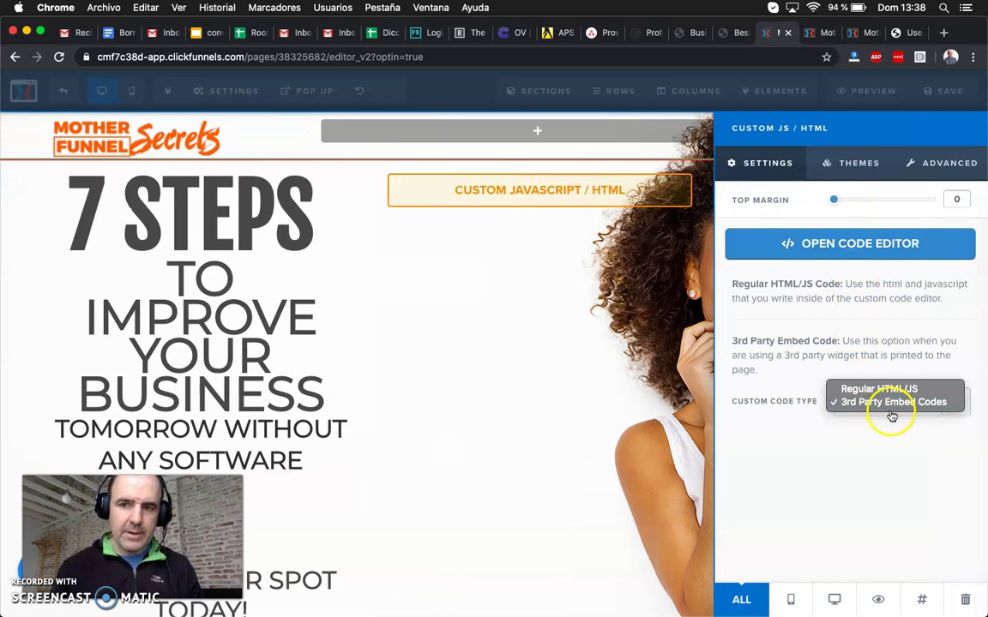
pyautogui.click(892, 410)
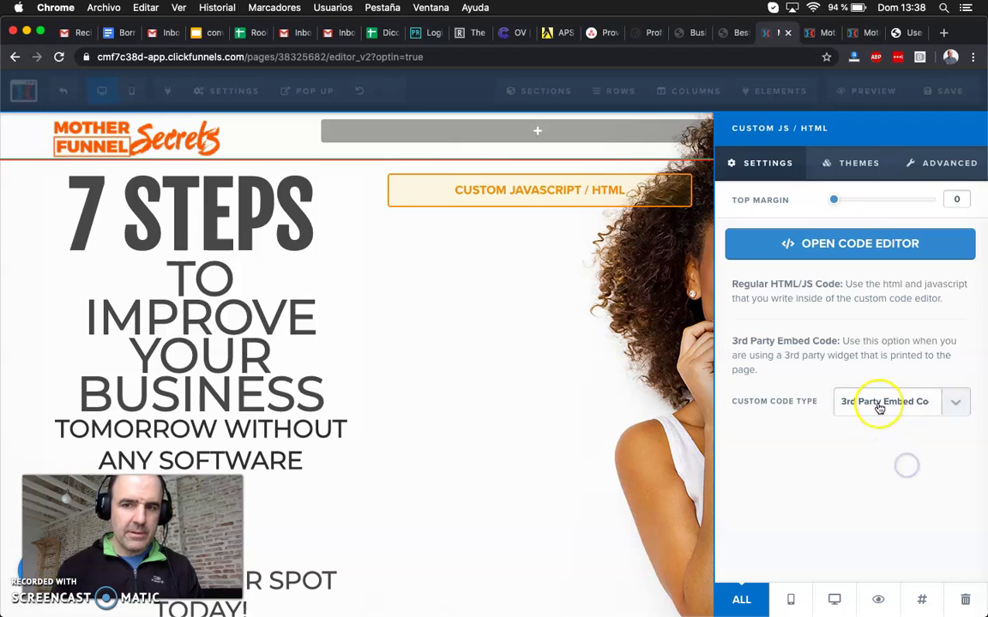
pyautogui.click(879, 406)
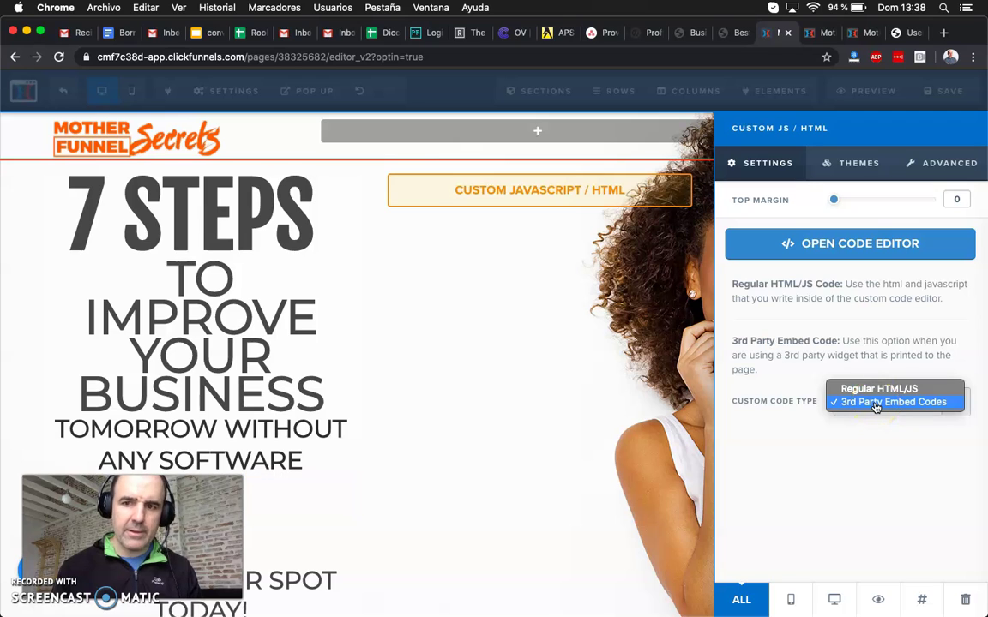
pyautogui.click(875, 403)
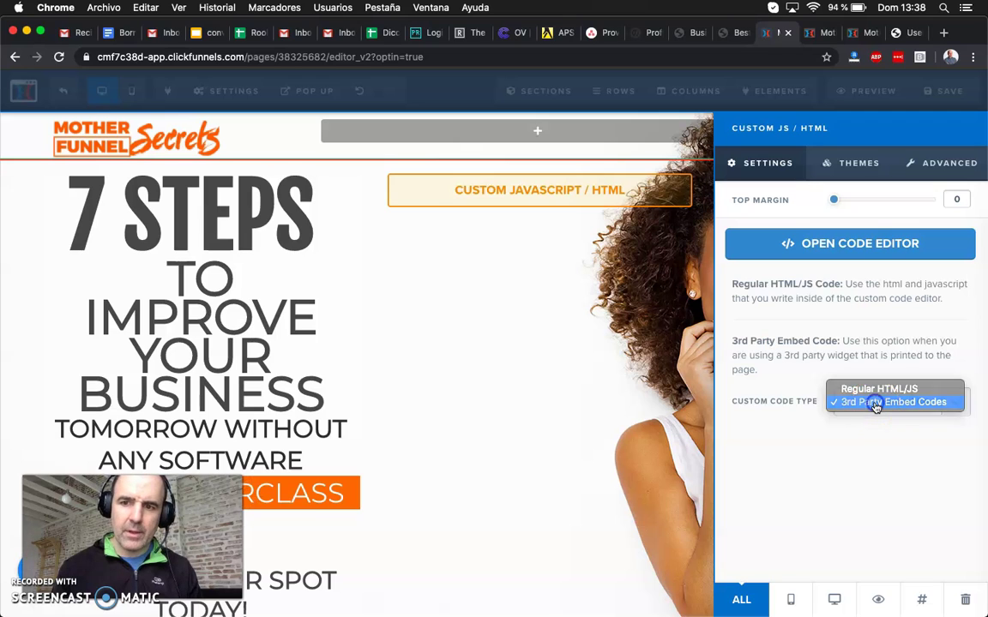
# Check the embedded ToChat widget script, then close the code view and settings panel.
pyautogui.click(832, 253)
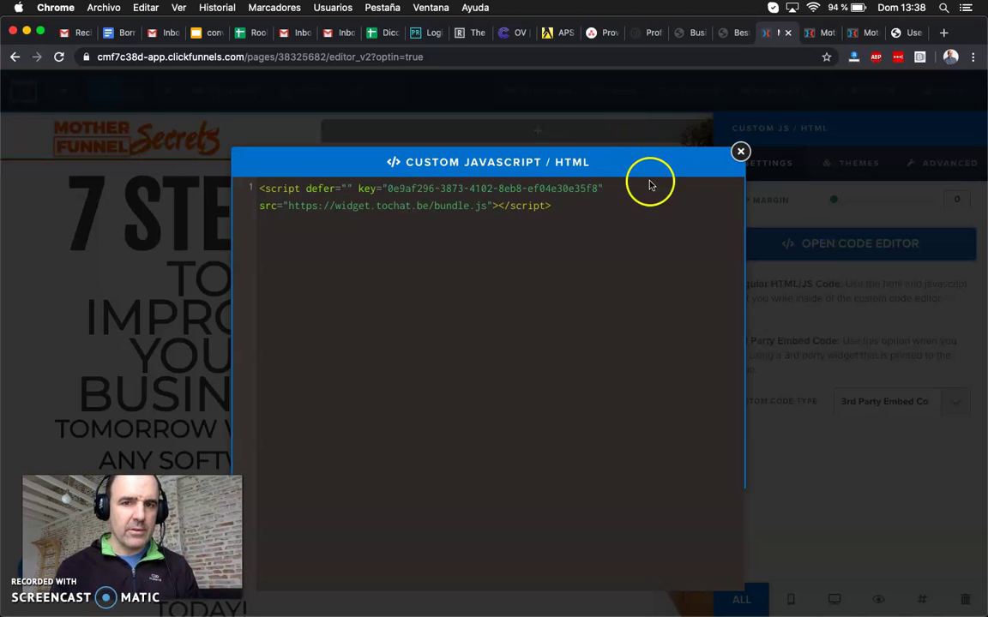
pyautogui.click(741, 152)
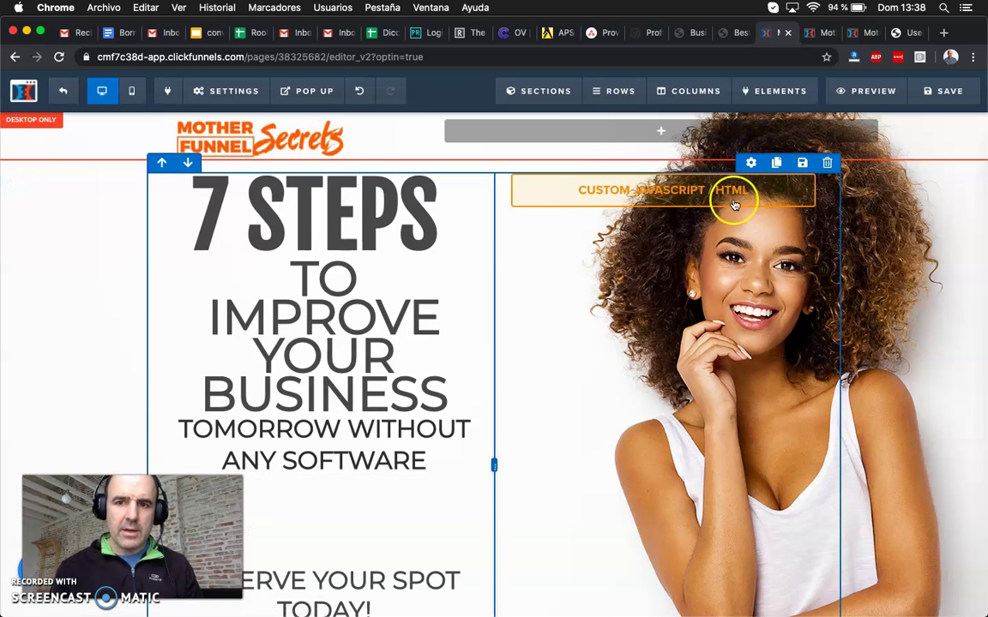
pyautogui.click(661, 190)
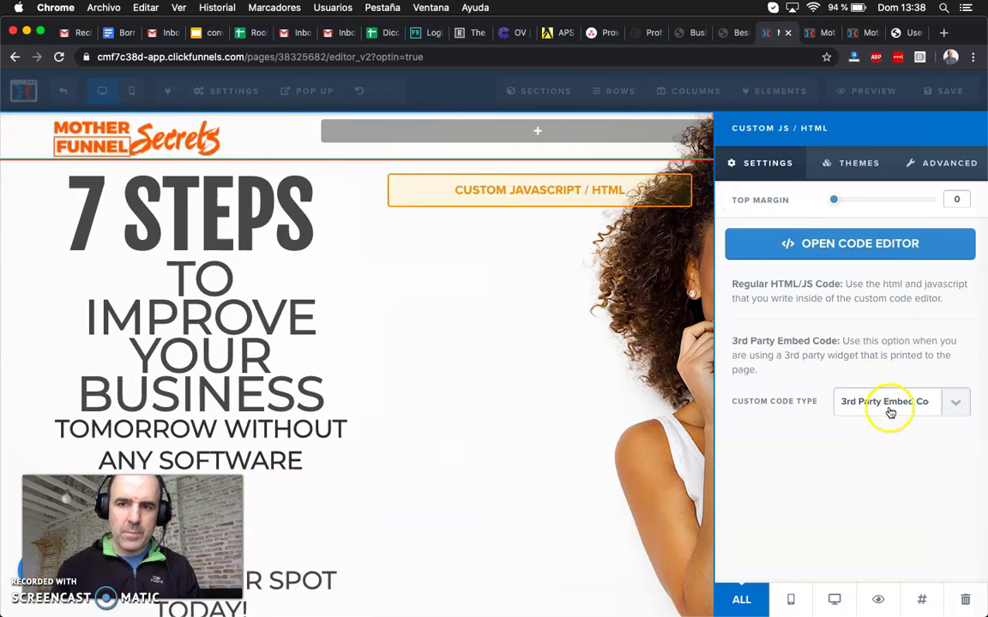
pyautogui.click(619, 374)
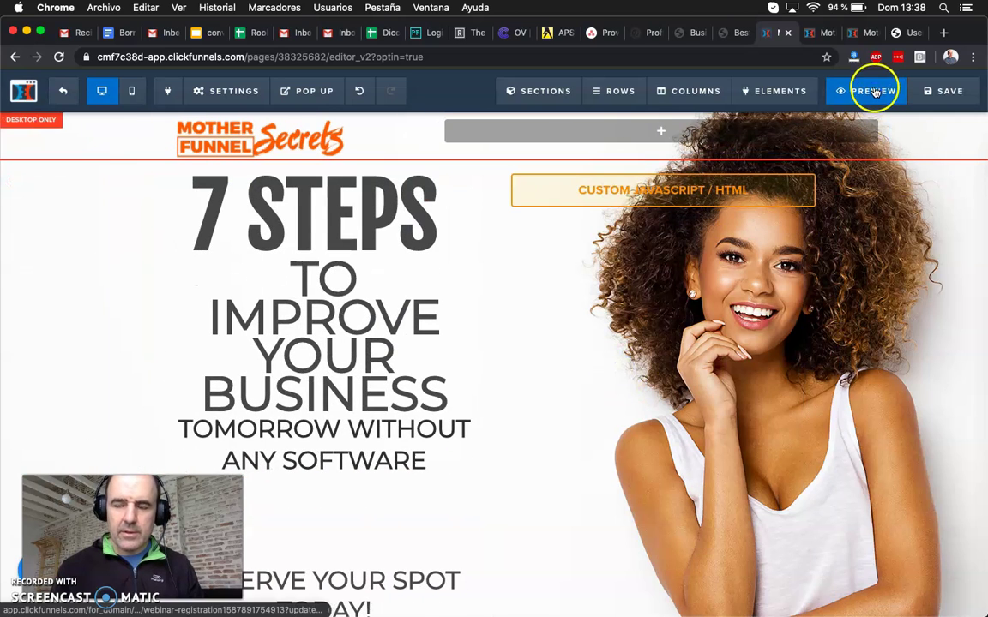
pyautogui.click(873, 92)
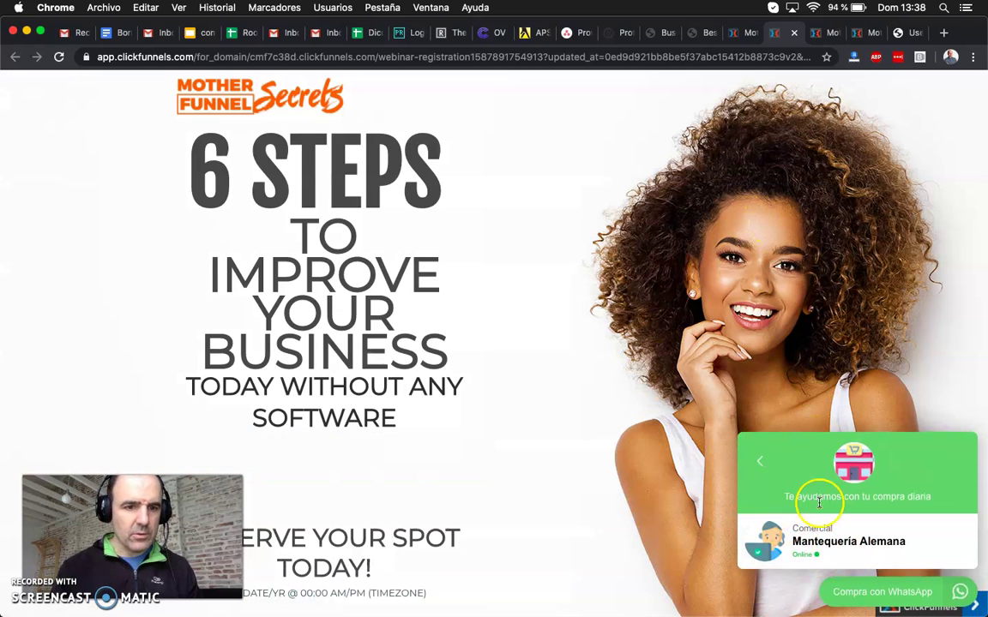
pyautogui.scroll(-5, 514, 350)
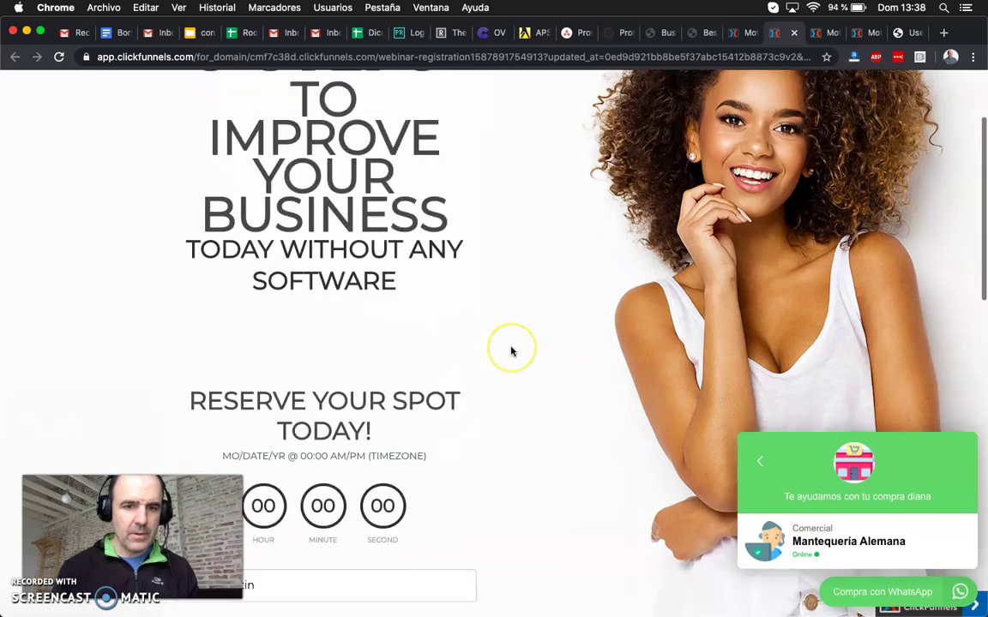
pyautogui.scroll(-4, 511, 351)
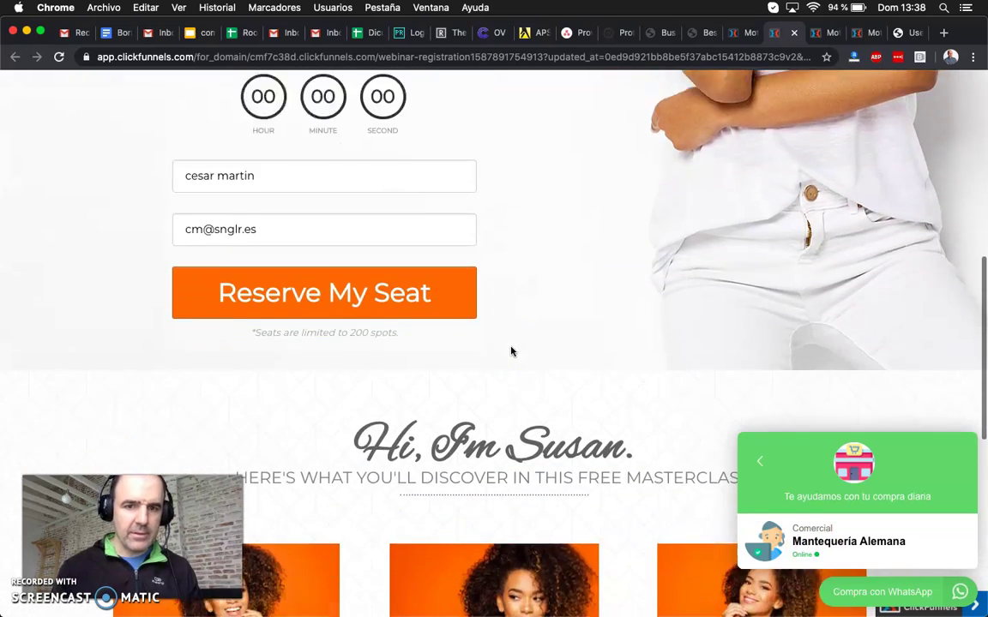
pyautogui.scroll(-3, 511, 351)
pyautogui.scroll(-4, 511, 351)
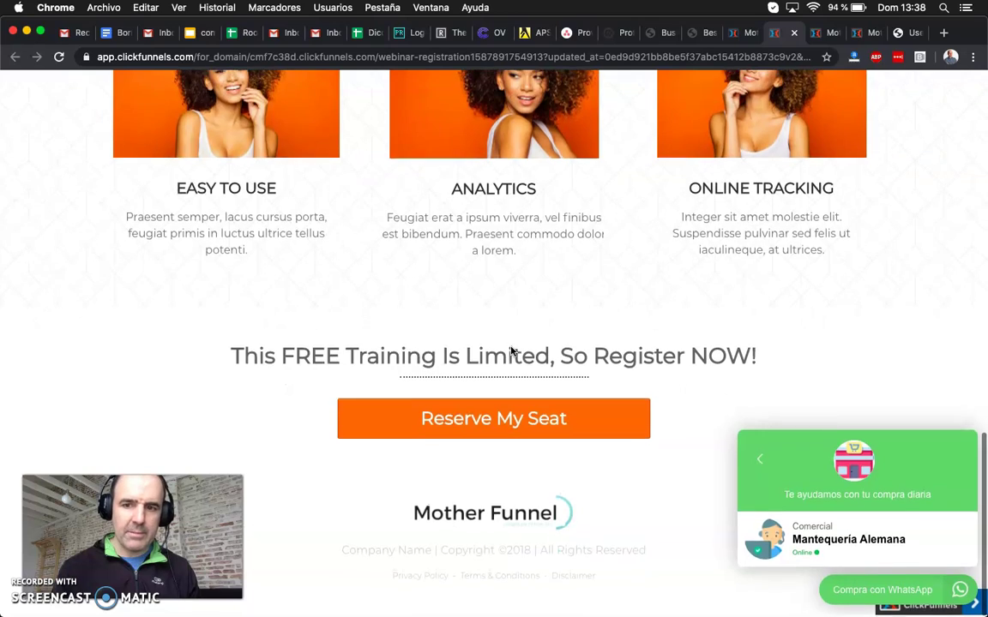
pyautogui.scroll(2, 511, 351)
pyautogui.scroll(10, 511, 351)
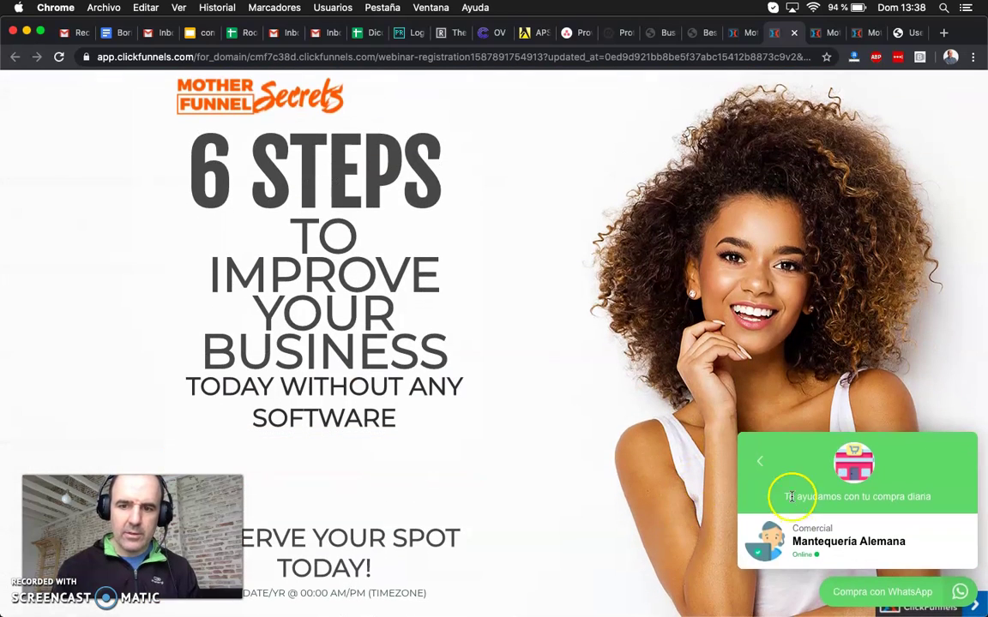
pyautogui.click(763, 466)
pyautogui.click(859, 588)
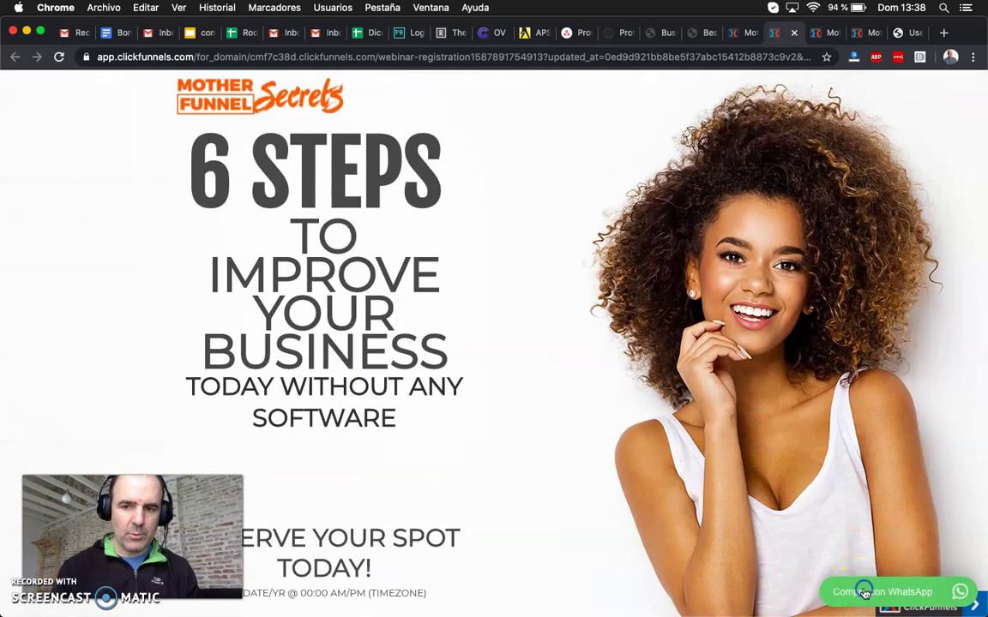
pyautogui.click(761, 459)
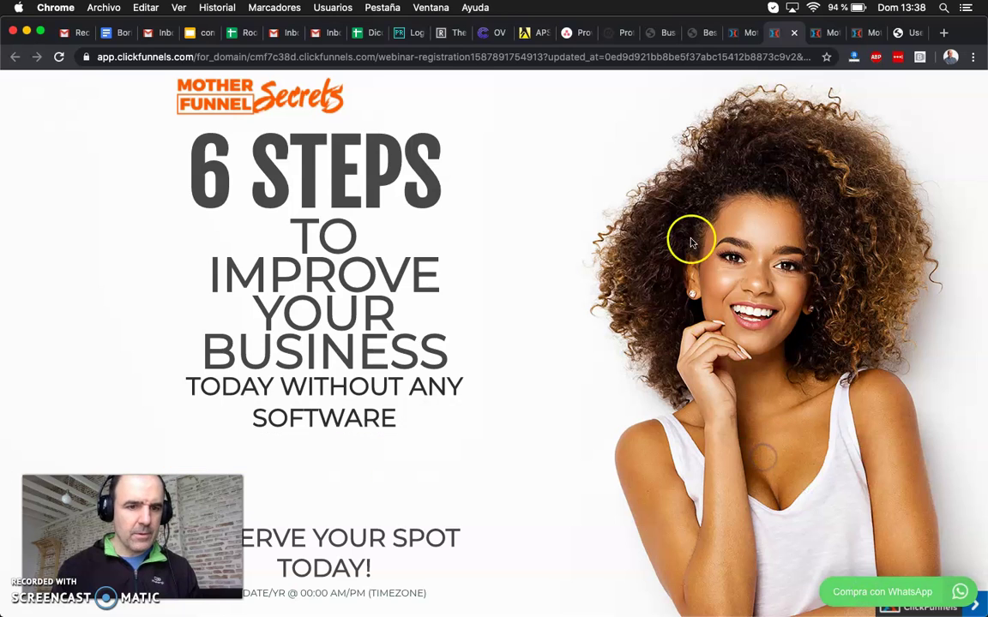
pyautogui.click(794, 33)
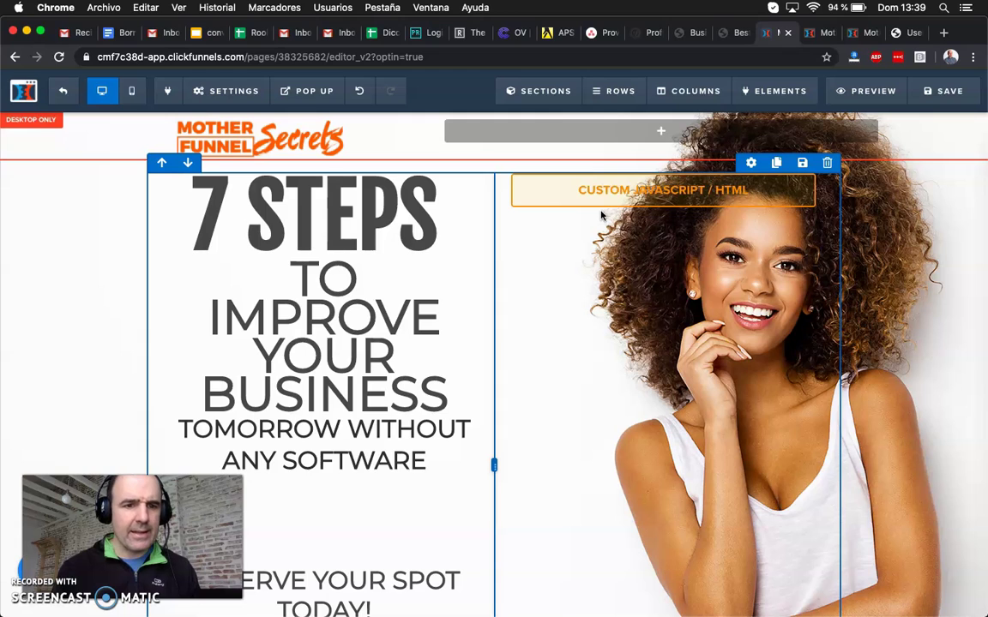
# Copy the clickfunnels.com domain from the address bar and load it in a new tab.
pyautogui.moveTo(219, 90)
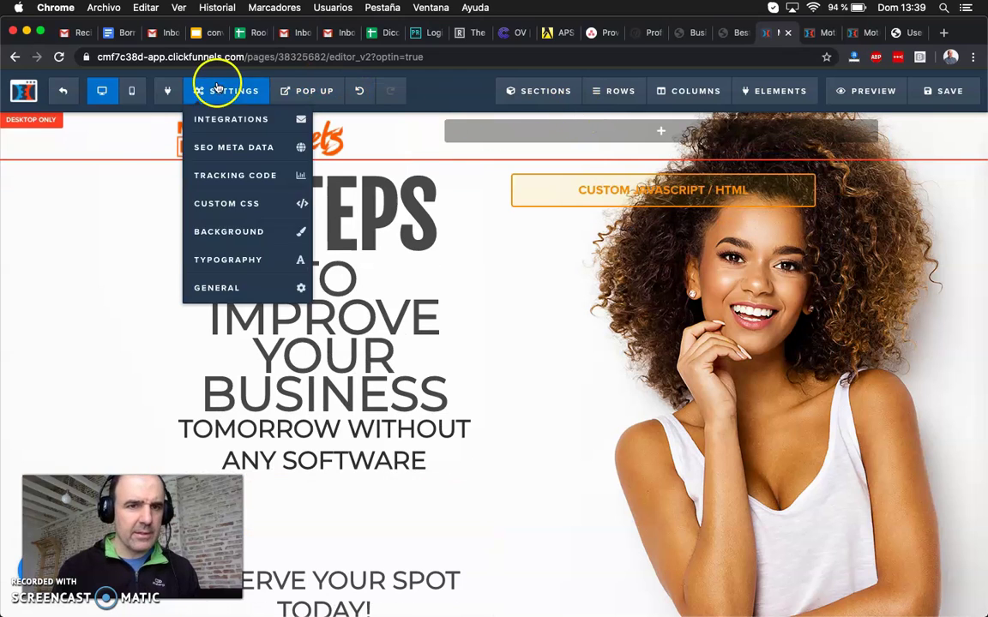
pyautogui.click(244, 56)
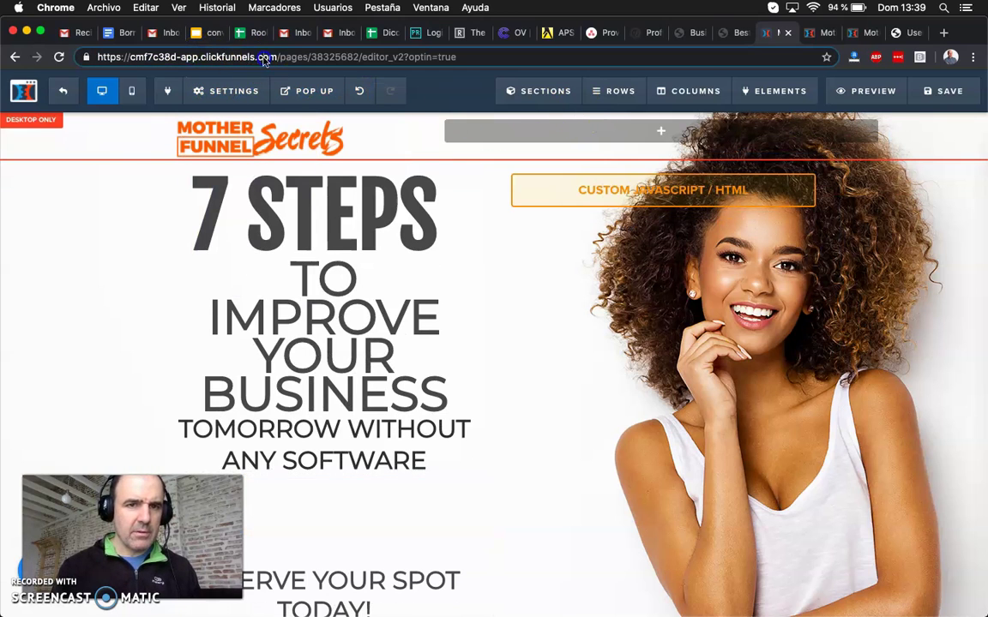
pyautogui.doubleClick(244, 58)
pyautogui.press('cmd+c')
pyautogui.press('cmd+t')
pyautogui.press('cmd+v')
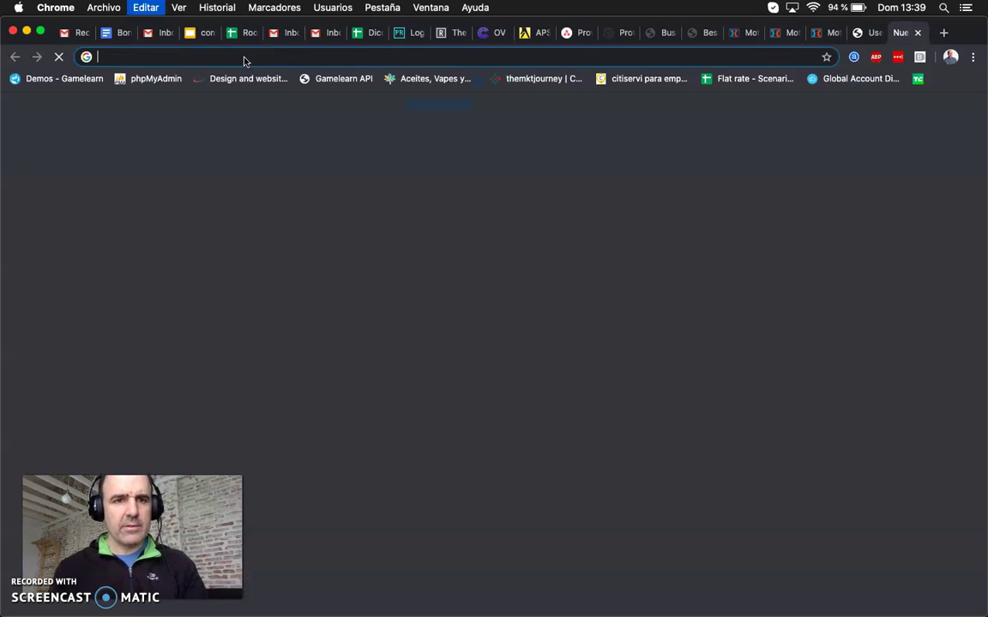
pyautogui.press('Return')
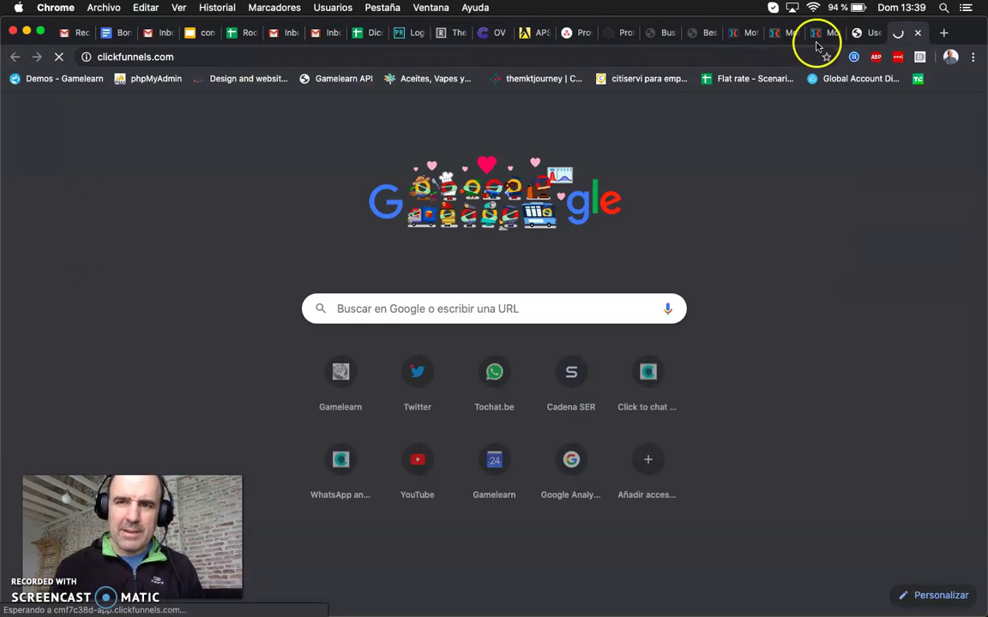
# Close the webinar registration page and the ToChat.be user admin page.
pyautogui.click(823, 34)
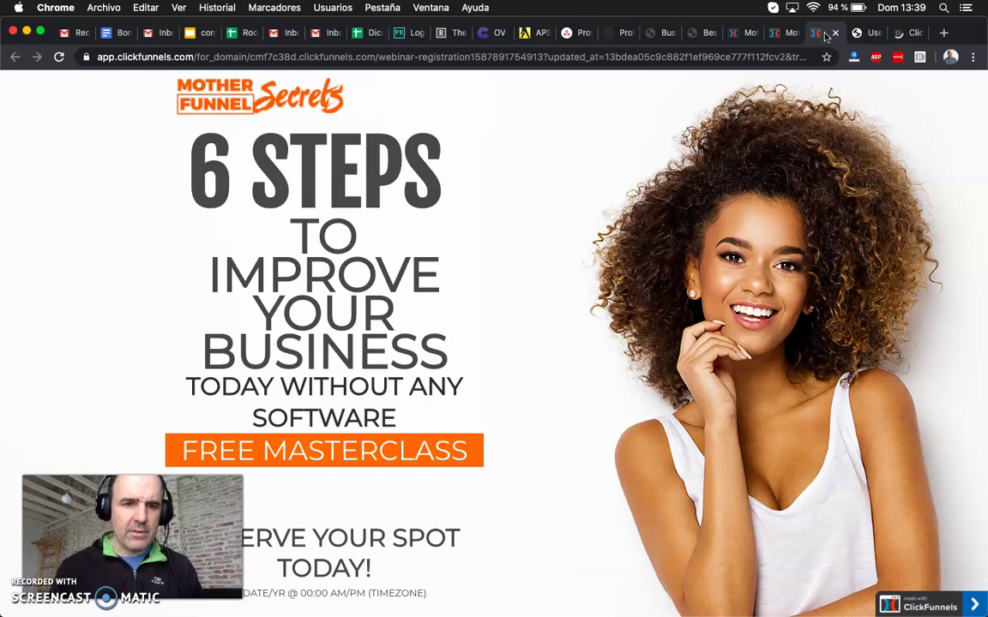
pyautogui.click(835, 33)
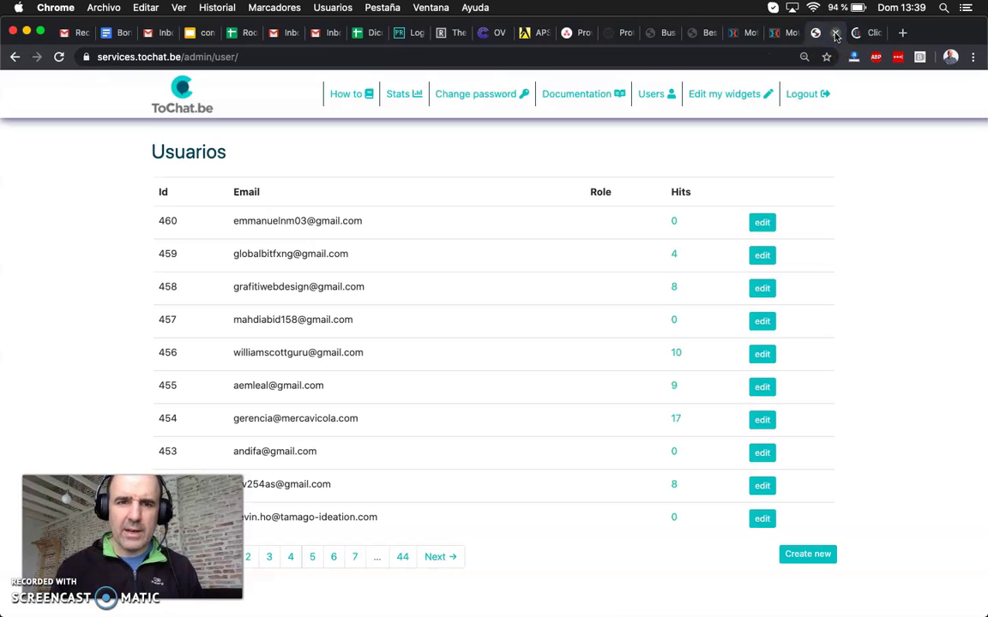
pyautogui.click(836, 34)
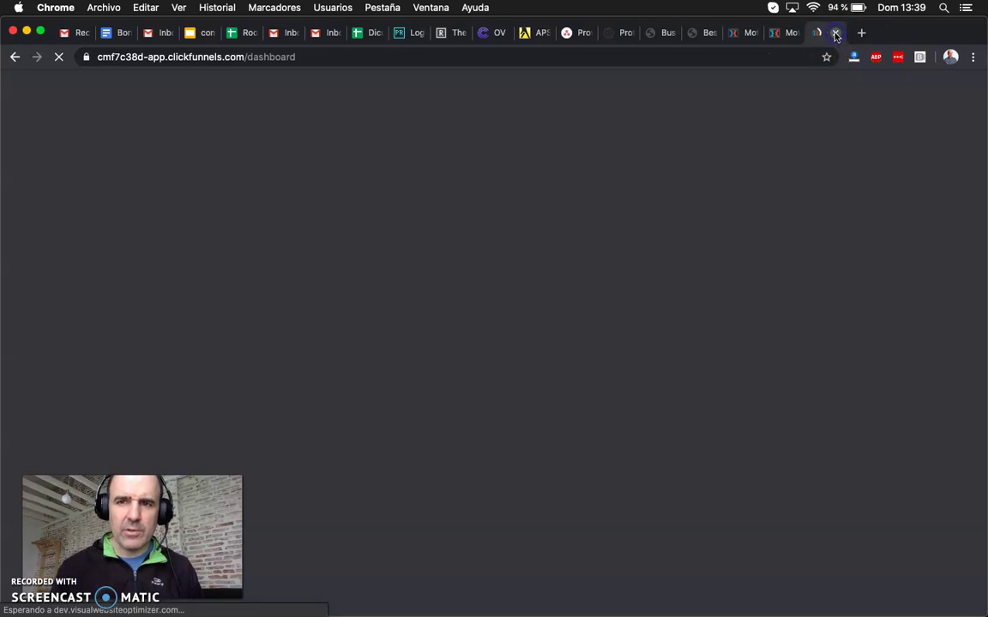